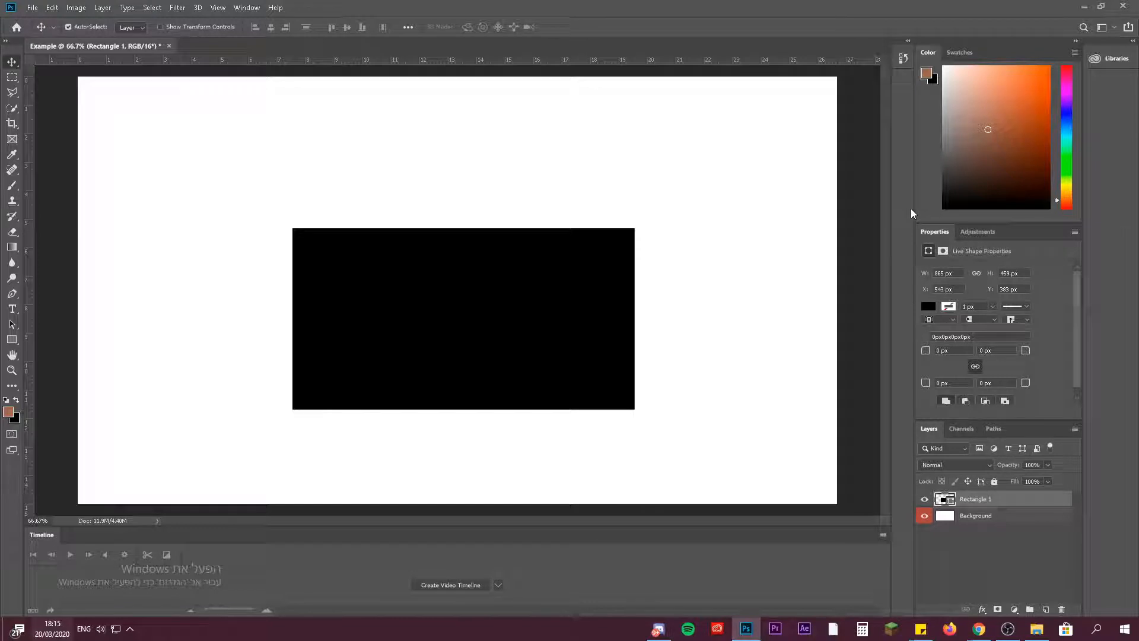
Try the Rectangle 1 layer at 50% opacity and return it to 100%
key("5")
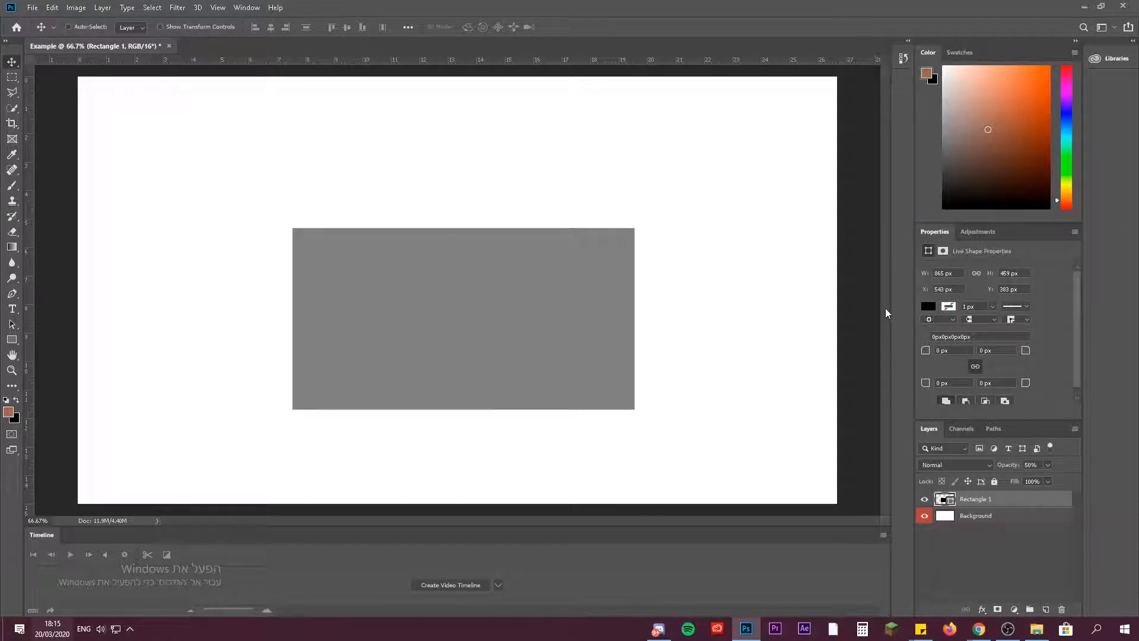
key("0")
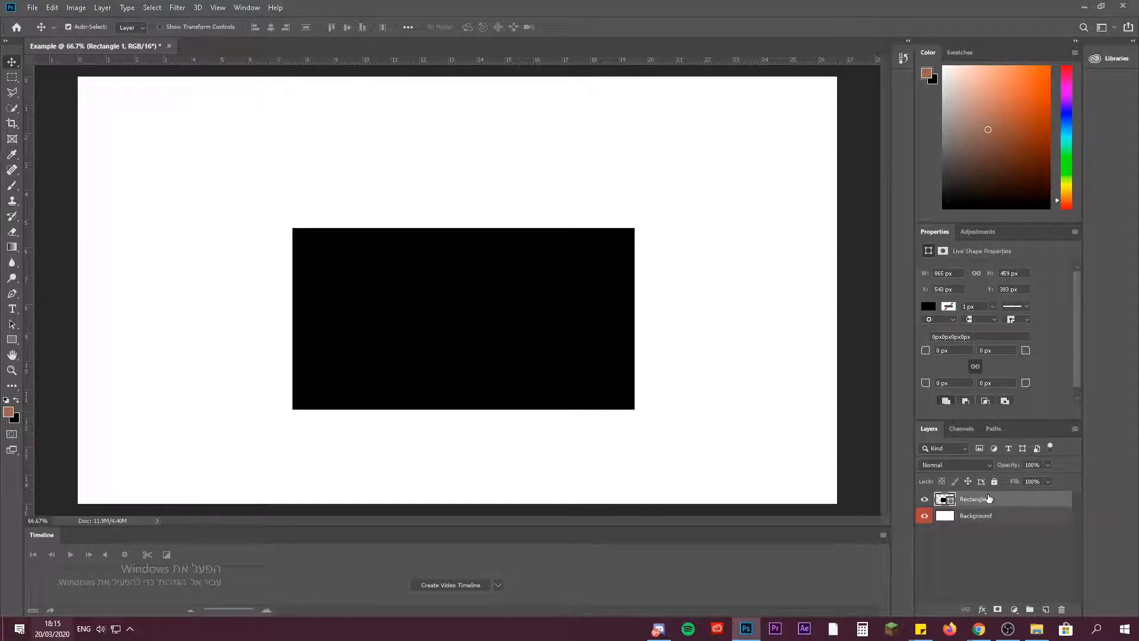
left_click(861, 311)
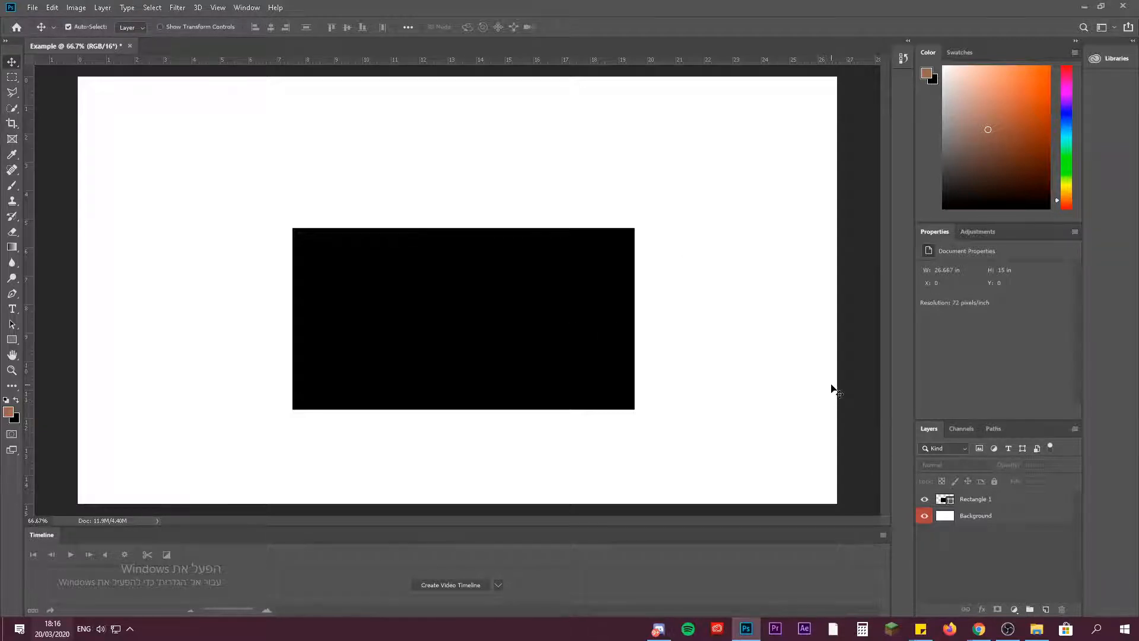
left_click(473, 333)
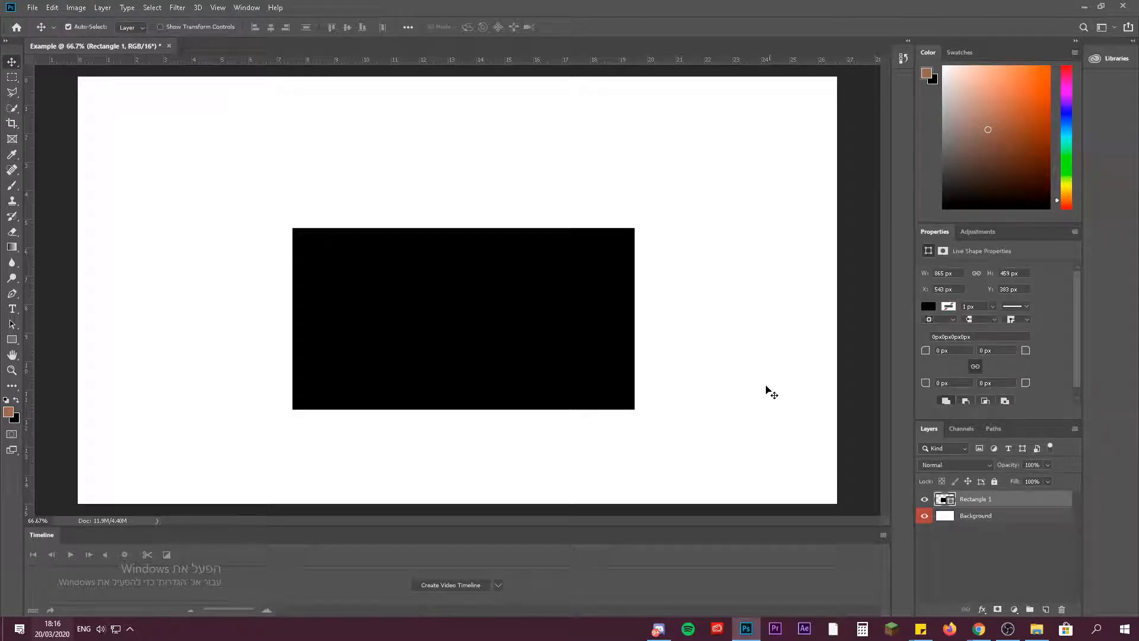
mouse_move(993, 501)
left_mouse_down()
mouse_move(988, 523)
mouse_move(973, 503)
left_mouse_up()
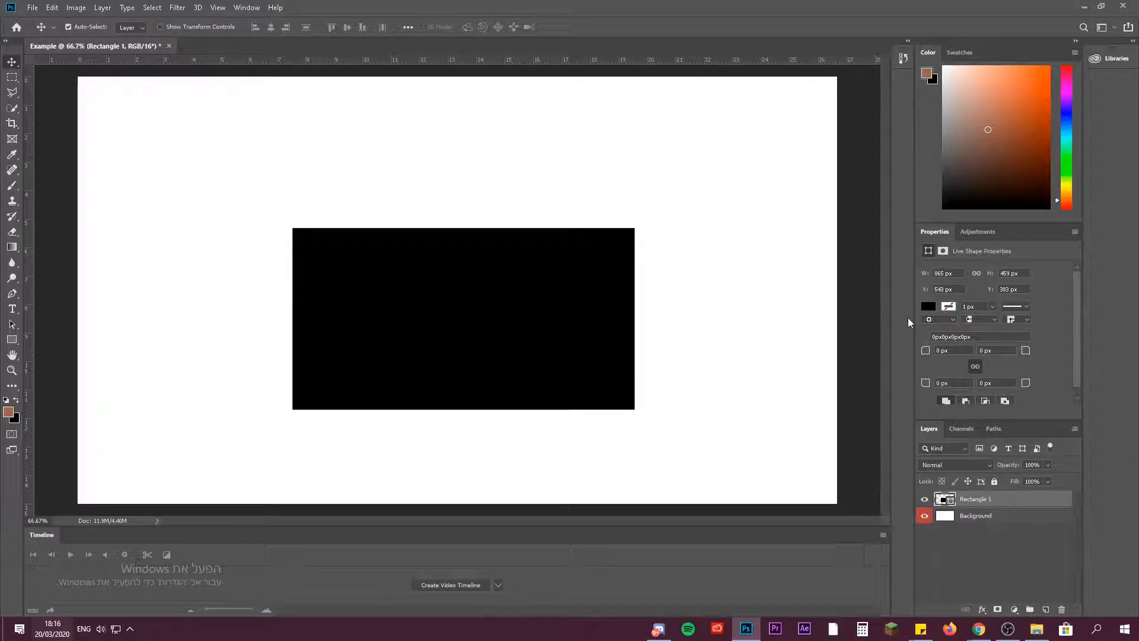
key("5")
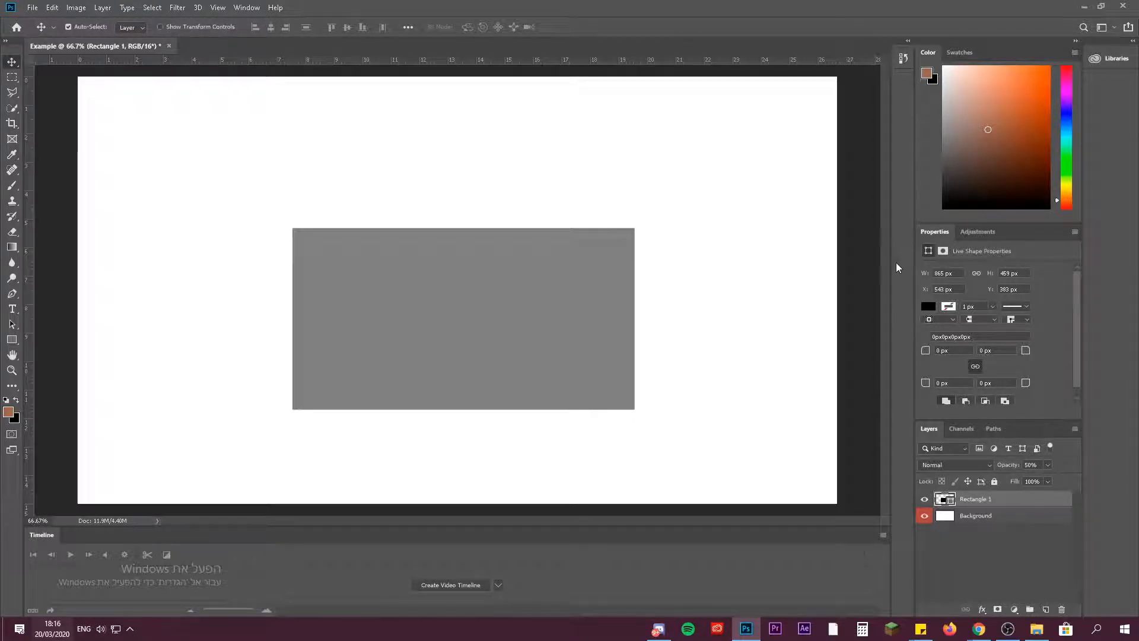
key("0")
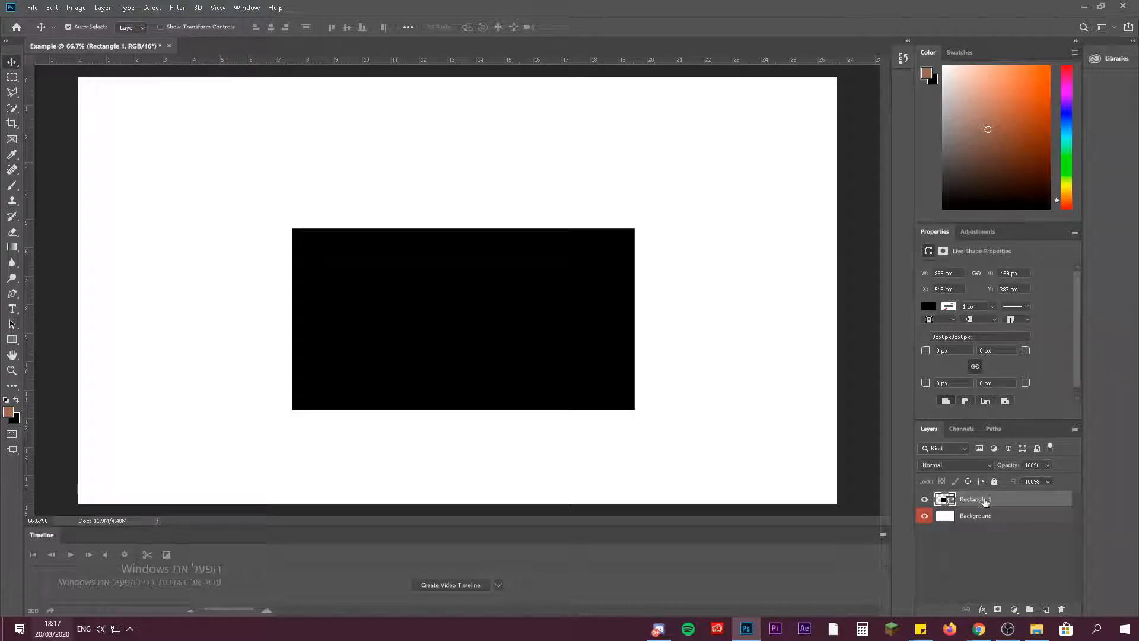
Open the Rectangle 1 layer's blending options, try a 5% layer opacity and restore it to 100%
left_click(982, 609)
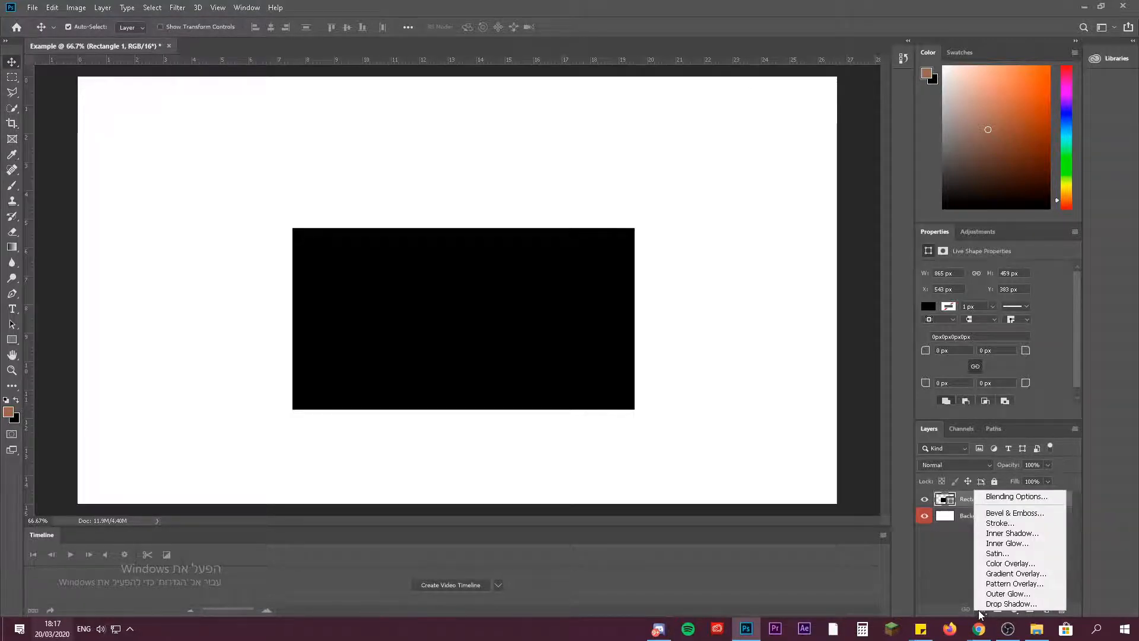
left_click(1002, 498)
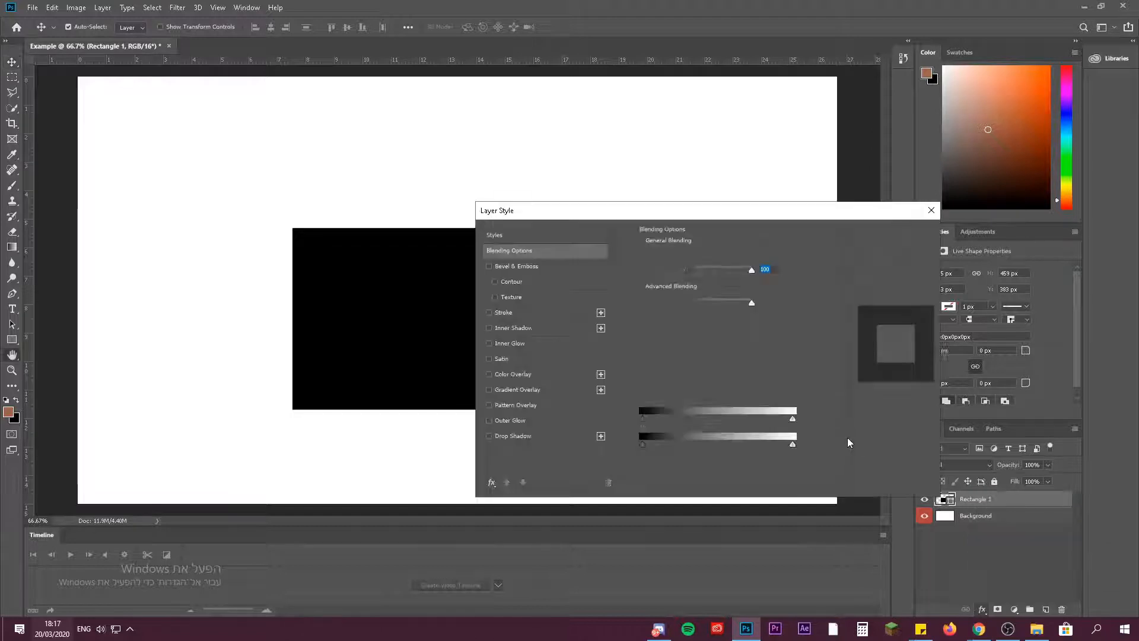
type("5")
left_click_drag(749, 211, 921, 117)
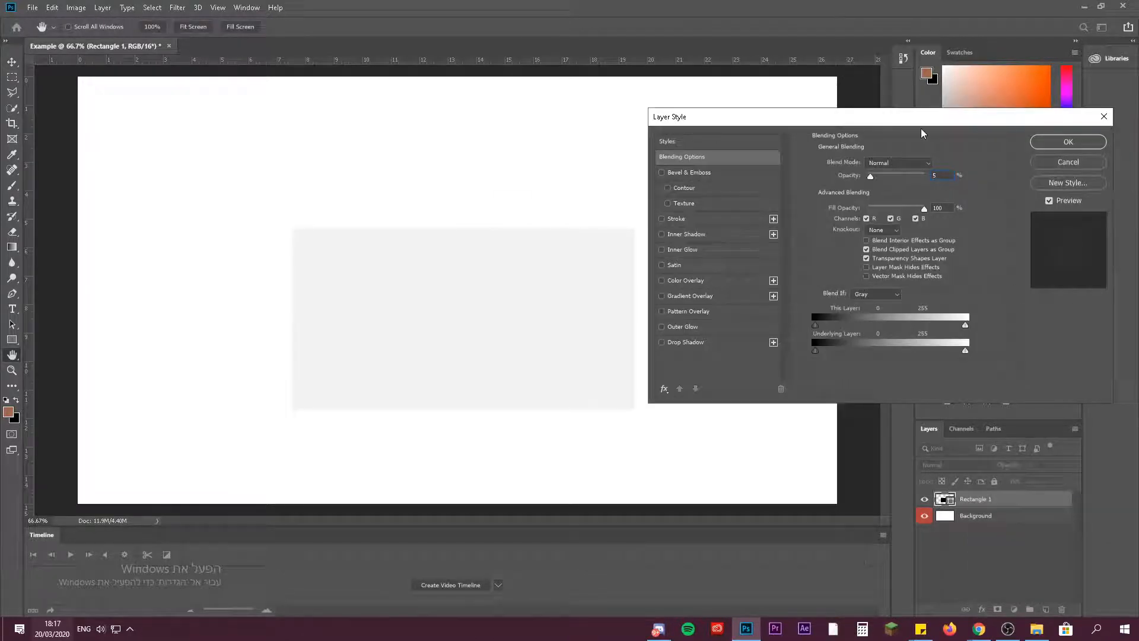
key("ctrl+z")
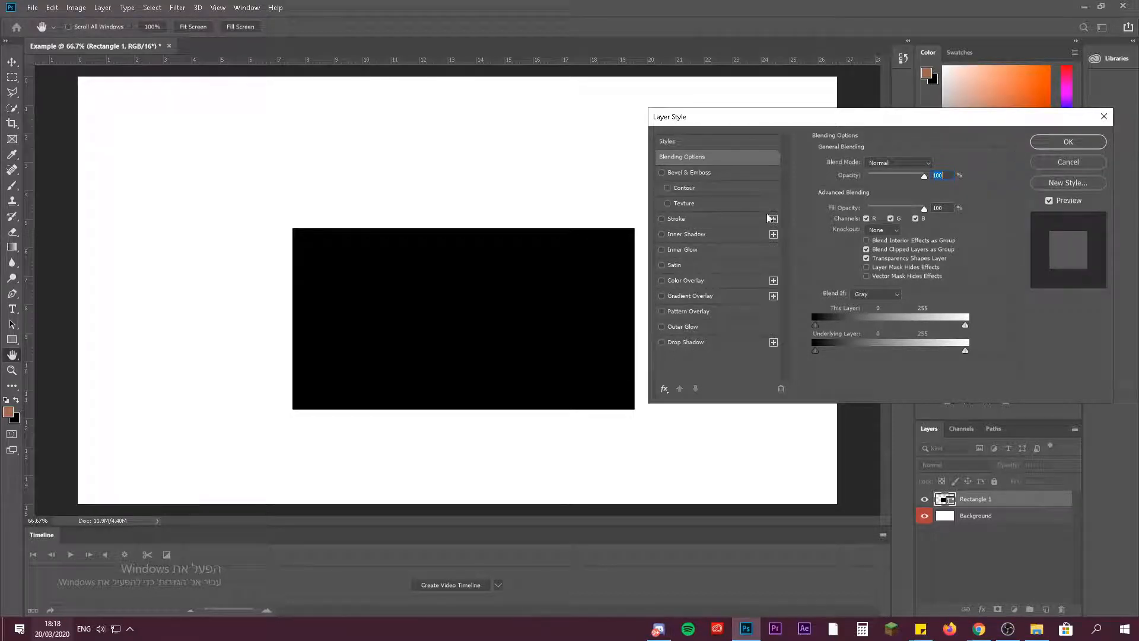
Add a drop shadow to the rectangle with a size of about 46 px and 75% opacity
left_click(662, 343)
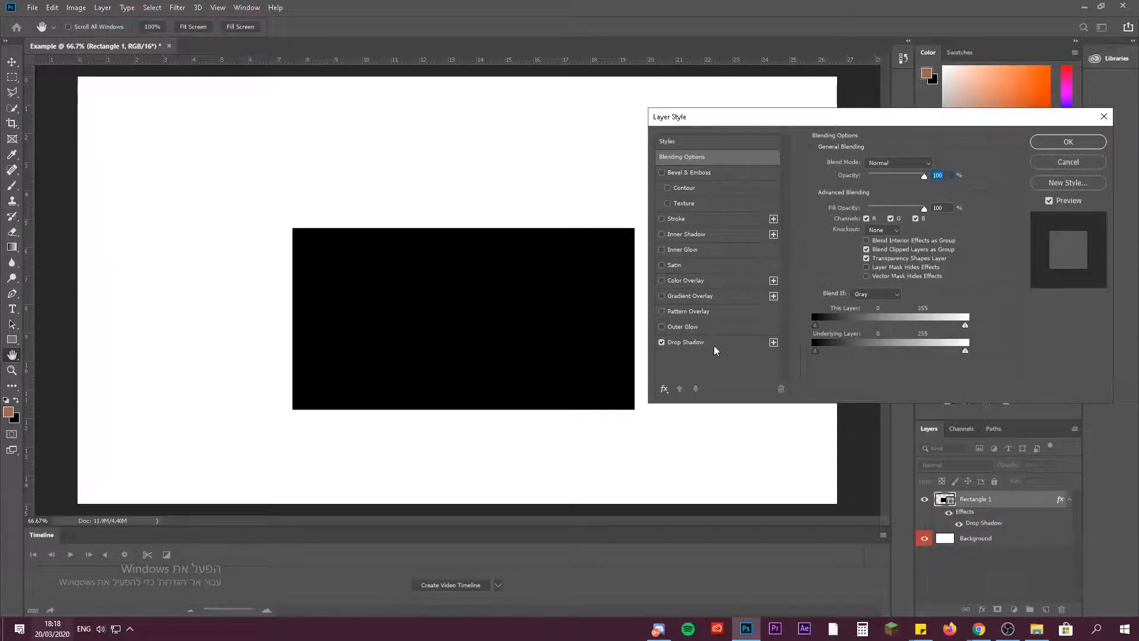
left_click(694, 344)
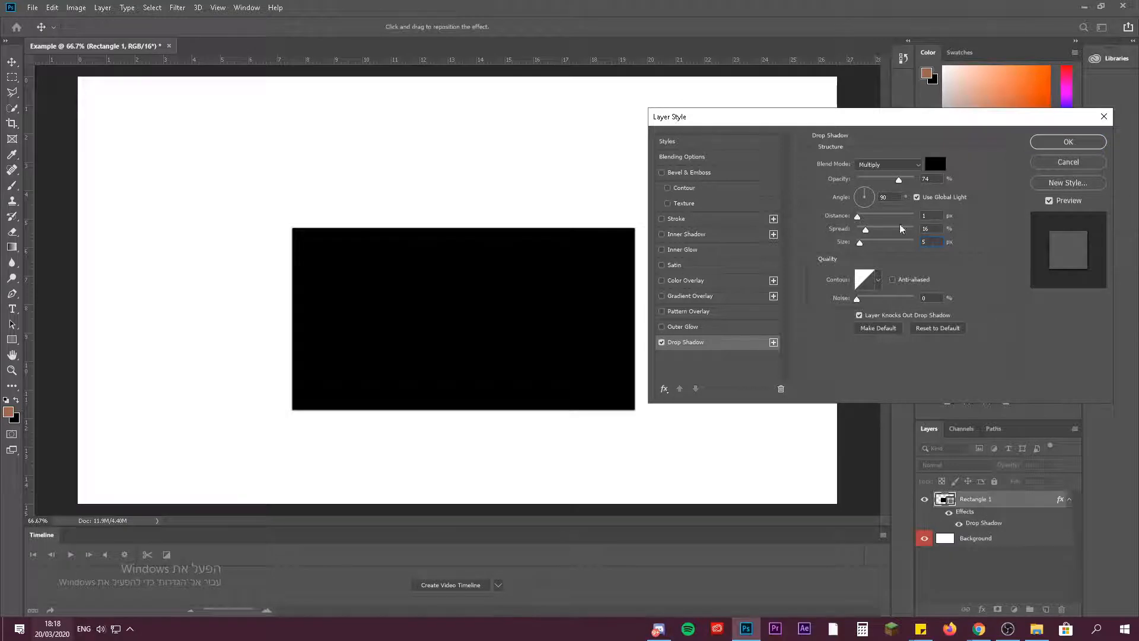
left_click(880, 242)
left_click_drag(880, 248, 870, 243)
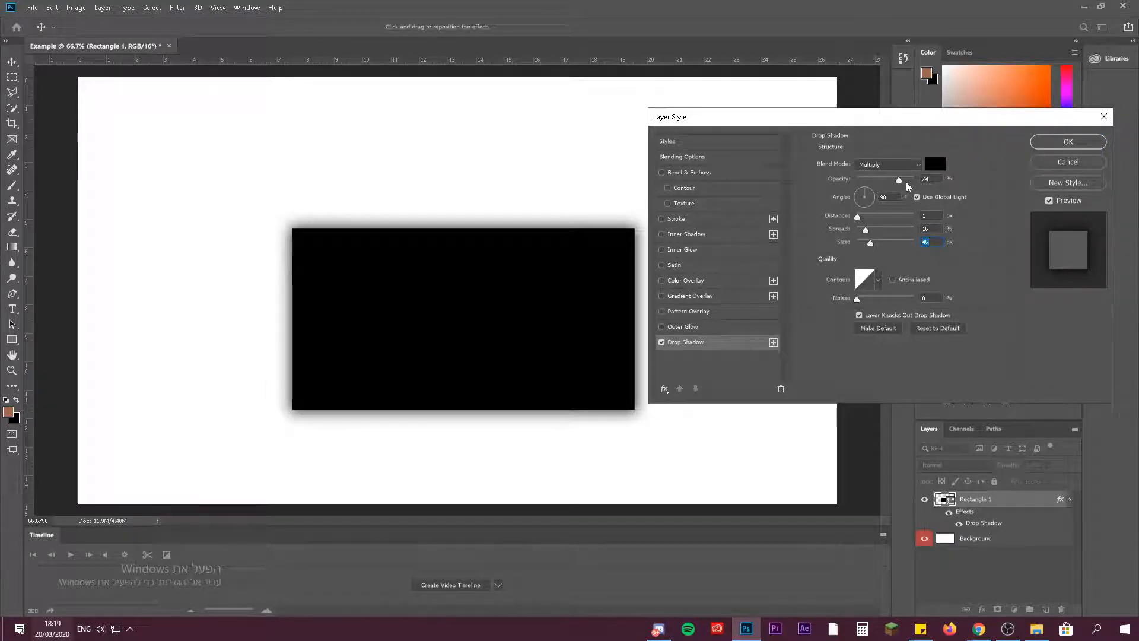
double_click(928, 180)
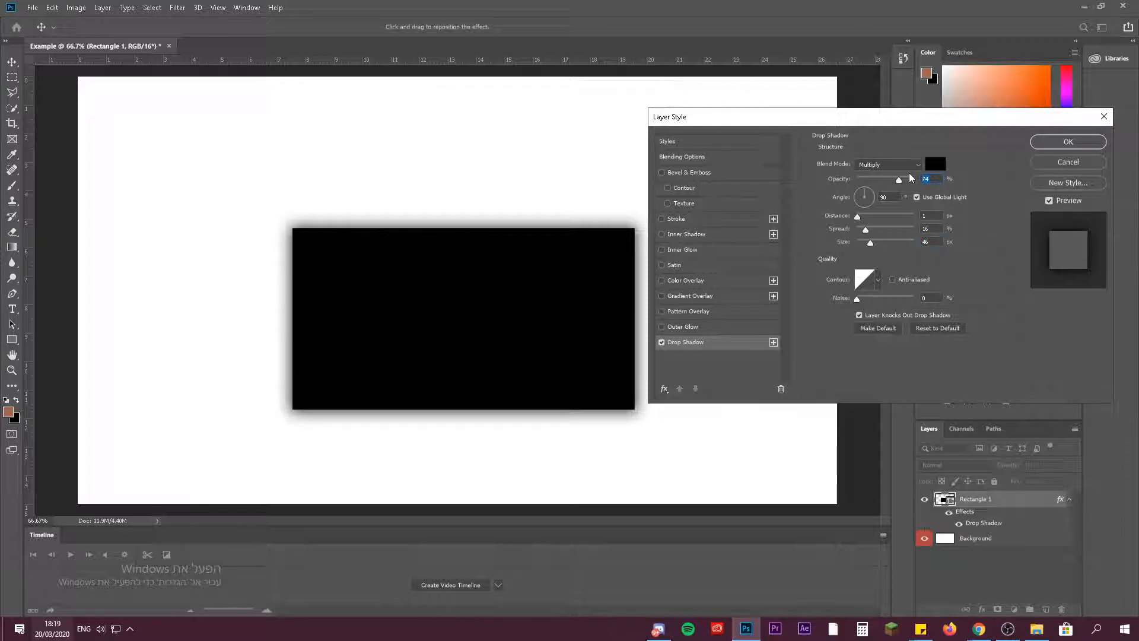
type("75")
Increase the drop shadow's size to about 59 px and spread to about 30%, and set its distance to 0 px
mouse_move(870, 243)
left_mouse_down()
mouse_move(929, 254)
mouse_move(875, 246)
left_mouse_up()
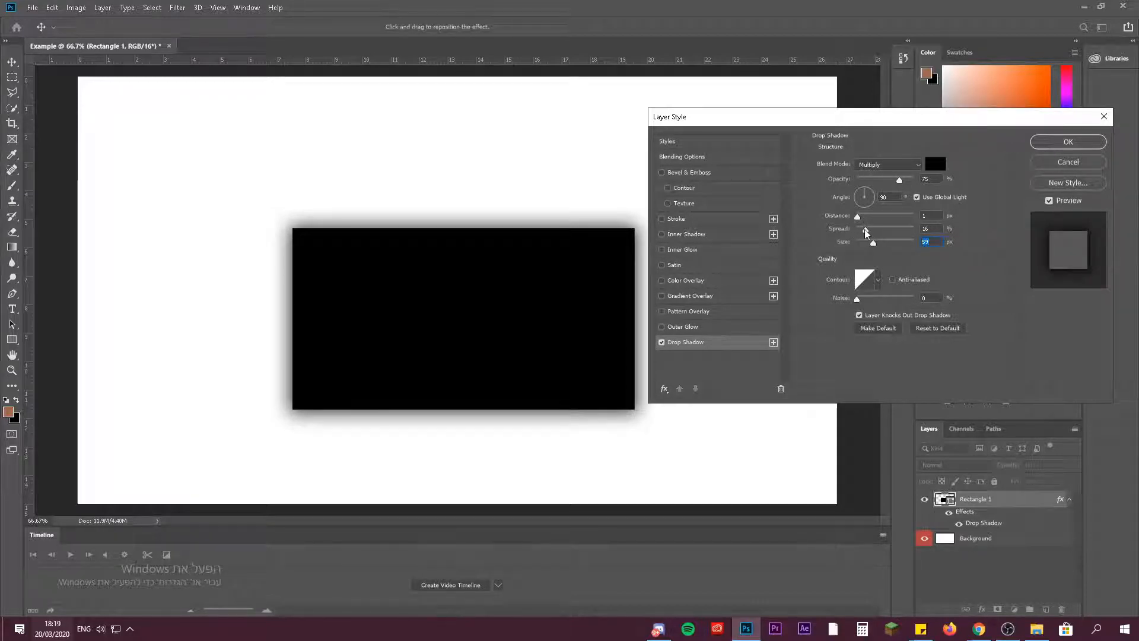
mouse_move(866, 232)
left_mouse_down()
mouse_move(916, 229)
mouse_move(875, 228)
left_mouse_up()
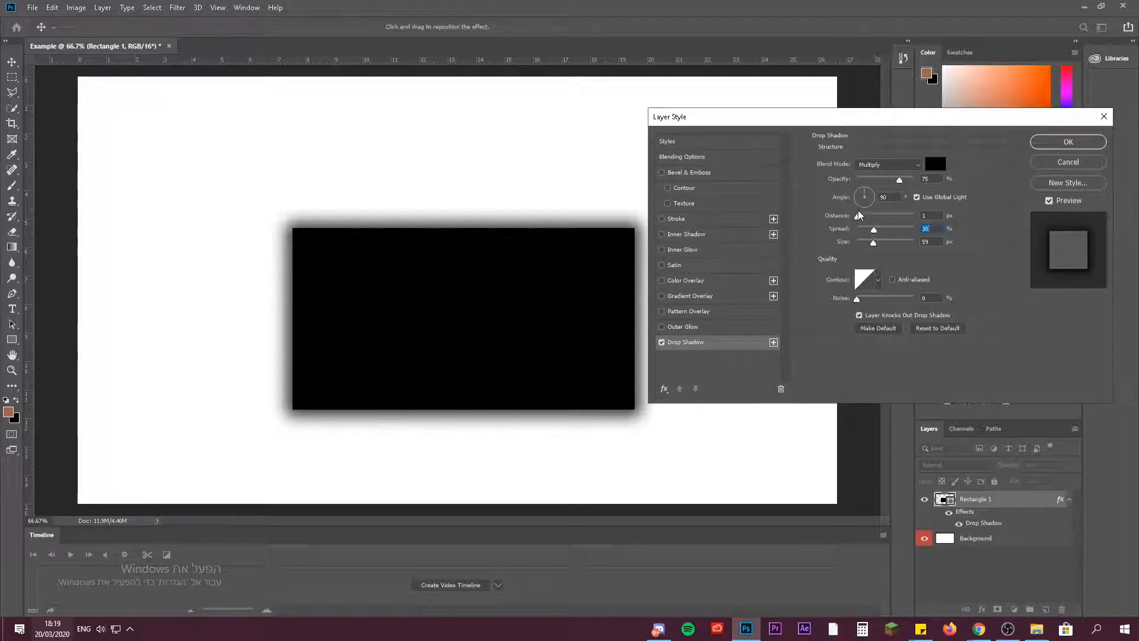
mouse_move(857, 218)
left_mouse_down()
mouse_move(907, 216)
mouse_move(857, 221)
left_mouse_up()
type("5")
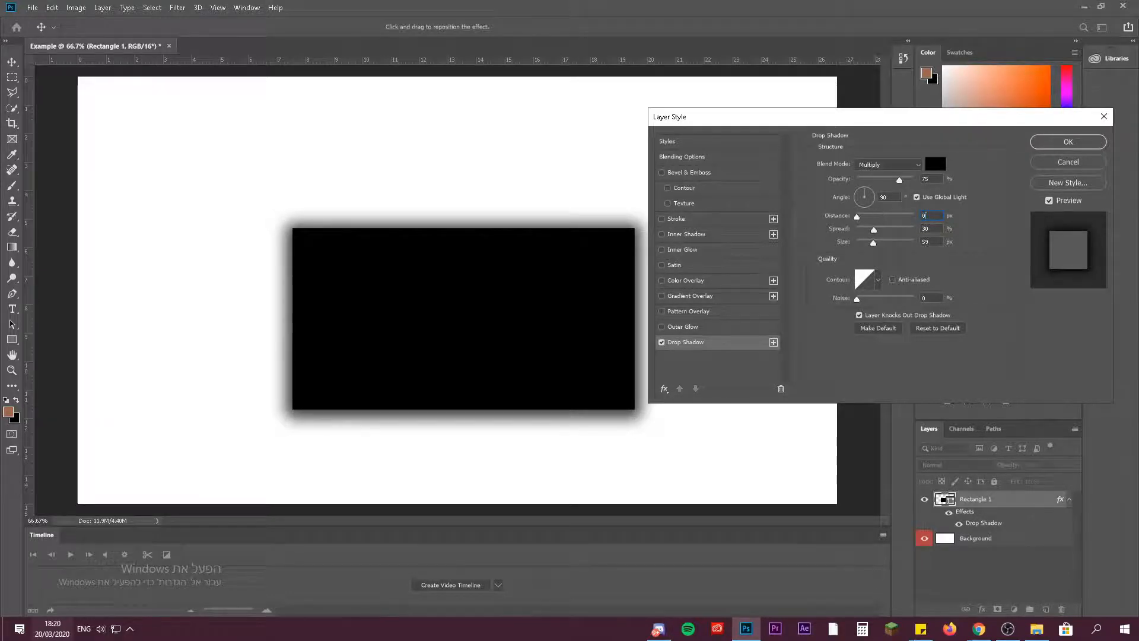
type("0")
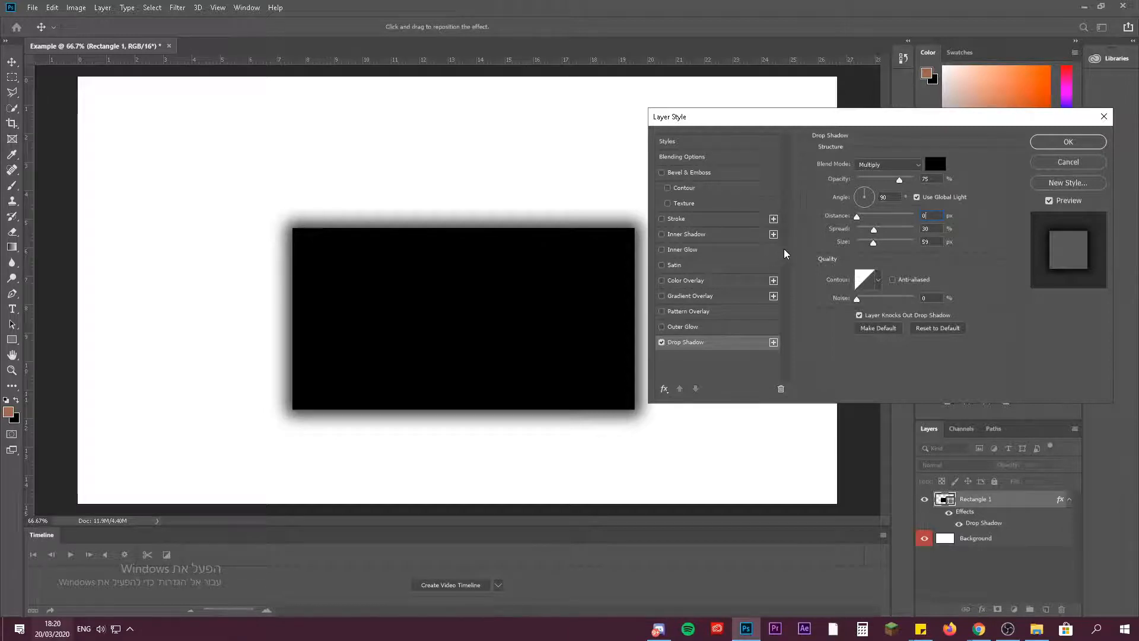
Add an inside stroke to the rectangle, about 9 px wide and coloured bright green 00ff65
left_click(662, 219)
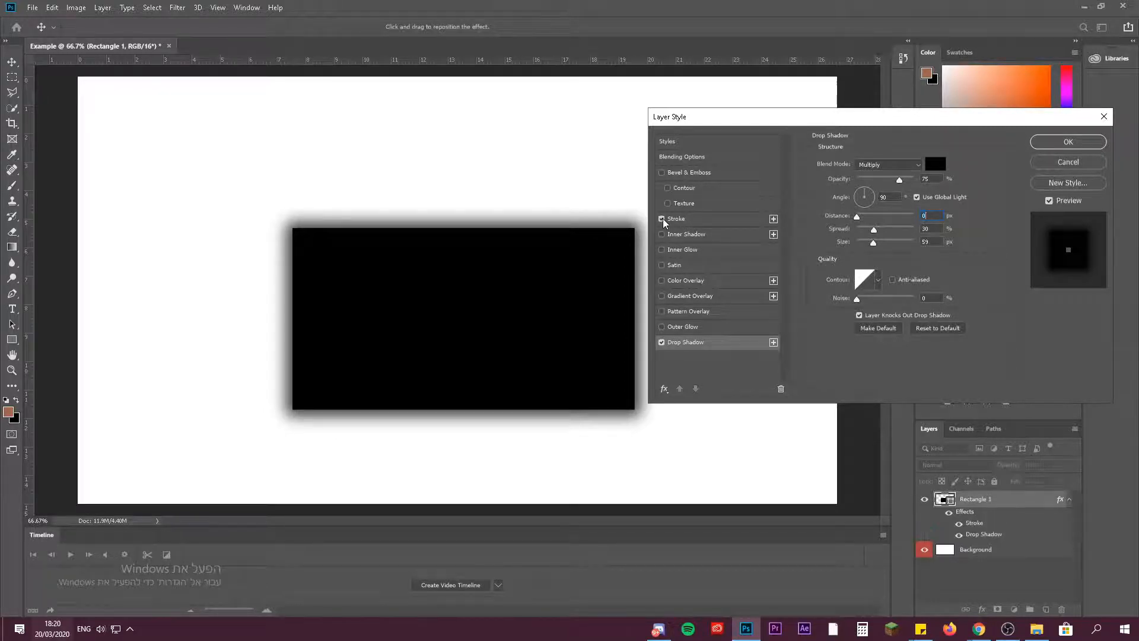
left_click(676, 218)
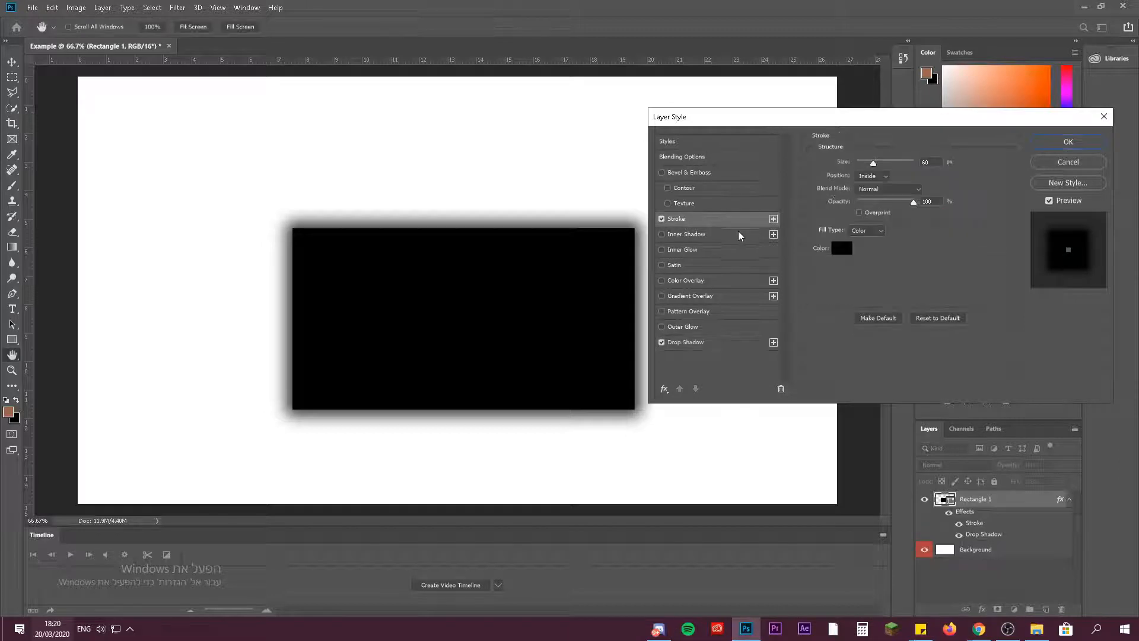
left_click_drag(822, 124, 852, 128)
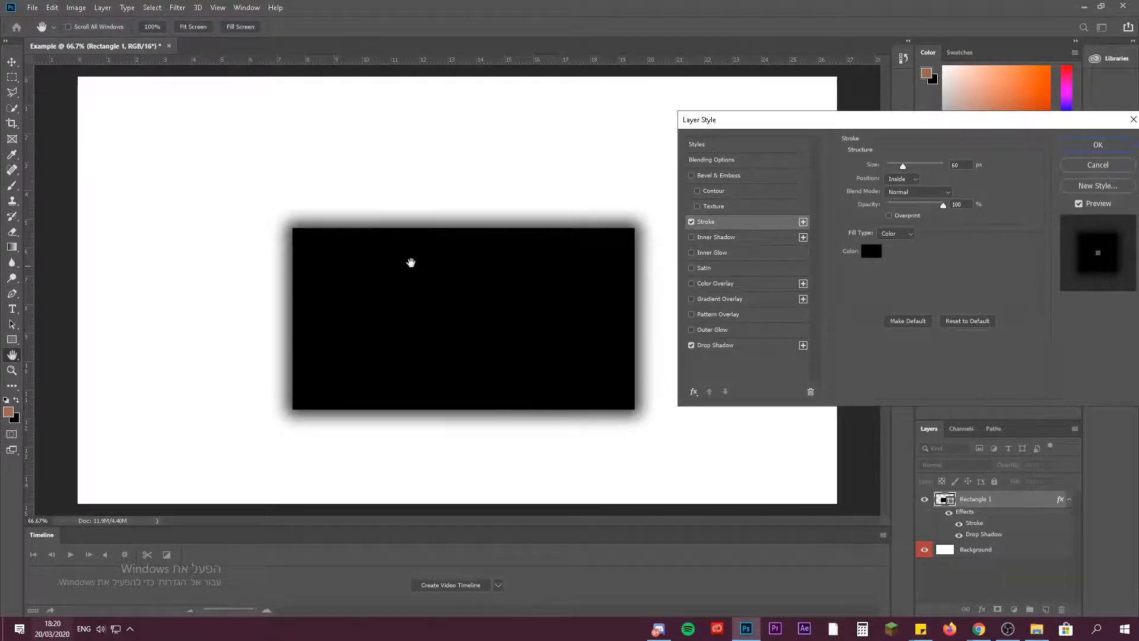
left_click_drag(902, 166, 892, 168)
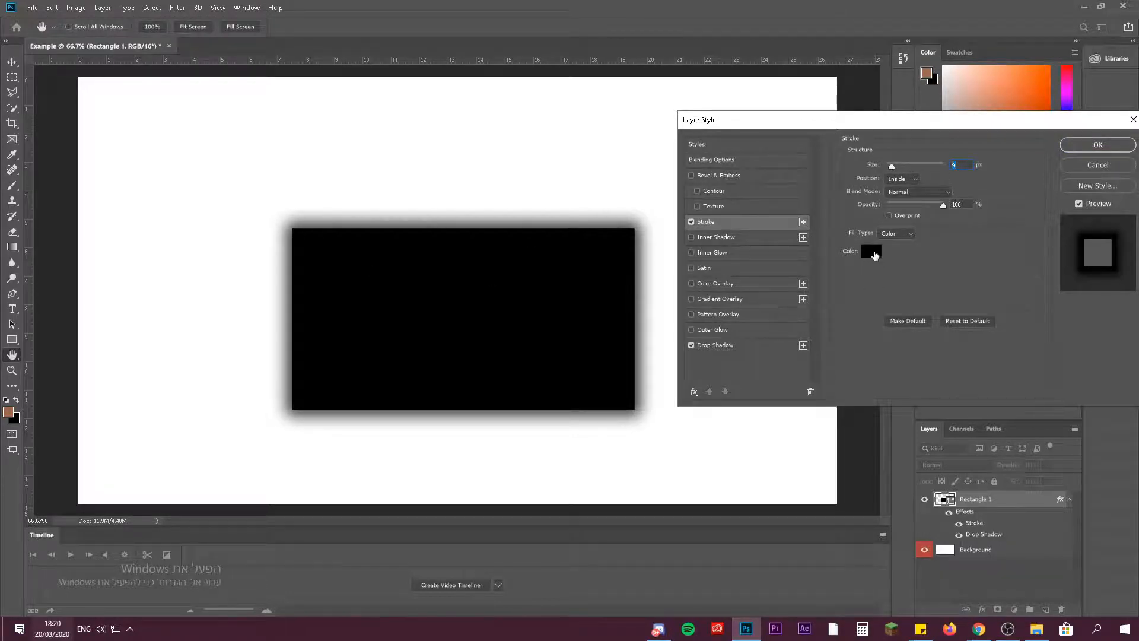
left_click(875, 255)
type("19ff74")
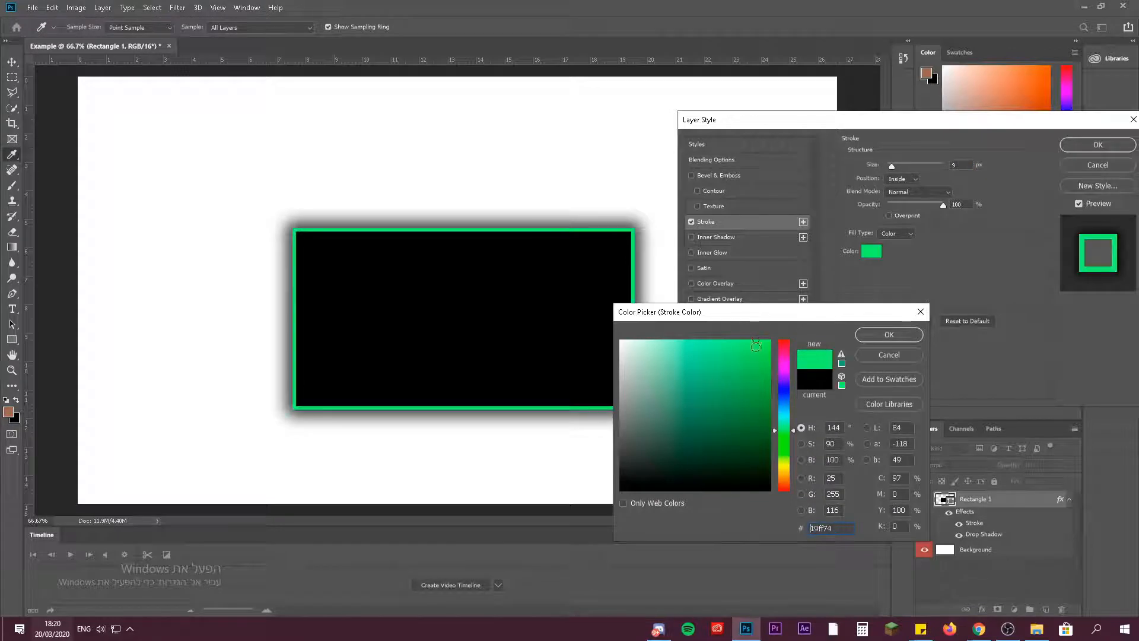
left_click(867, 336)
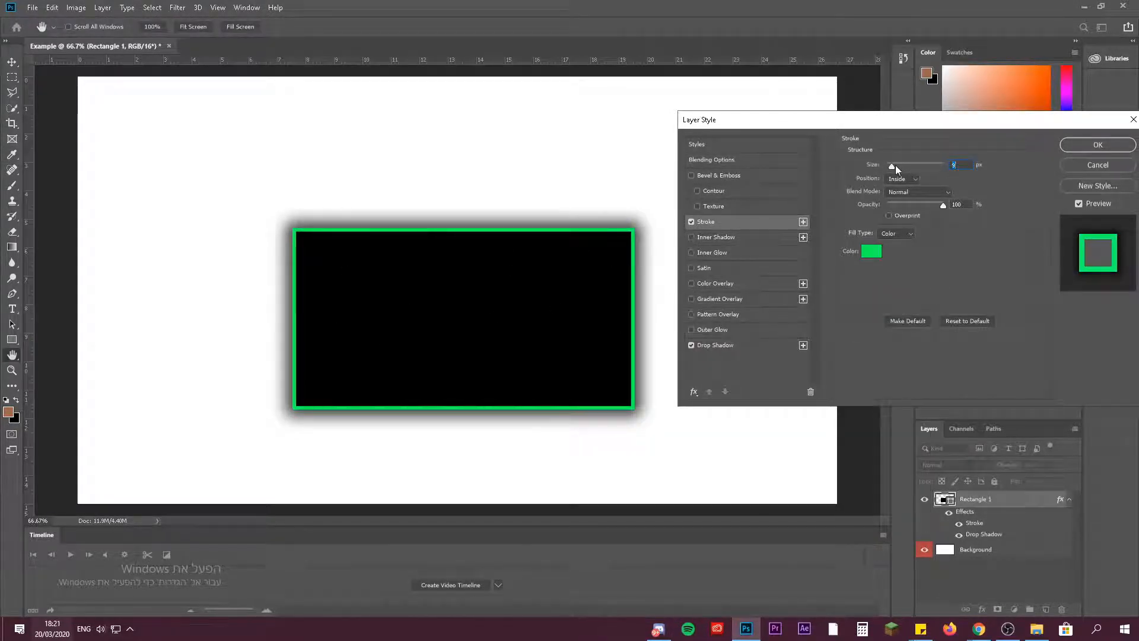
Reduce the stroke size to 6 px and change its color to a muted teal green
mouse_move(895, 165)
left_mouse_down()
mouse_move(955, 168)
mouse_move(892, 167)
left_mouse_up()
left_click_drag(891, 167, 890, 167)
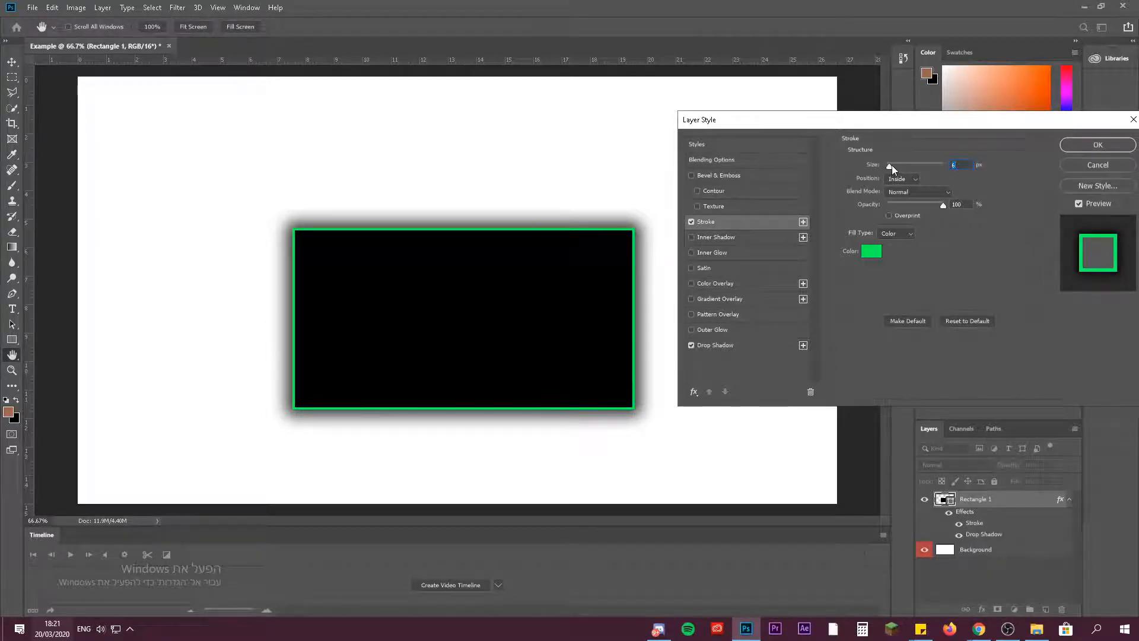
left_click(874, 248)
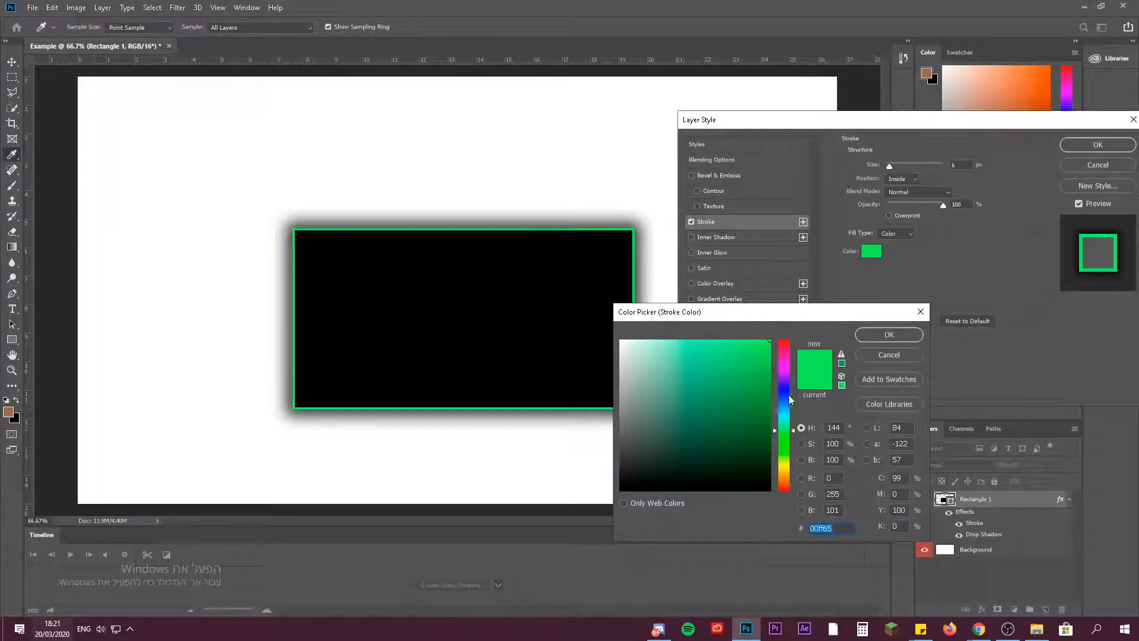
type("7ec098")
mouse_move(672, 378)
left_mouse_down()
mouse_move(664, 359)
mouse_move(671, 387)
mouse_move(668, 357)
mouse_move(676, 366)
left_mouse_up()
left_click(881, 334)
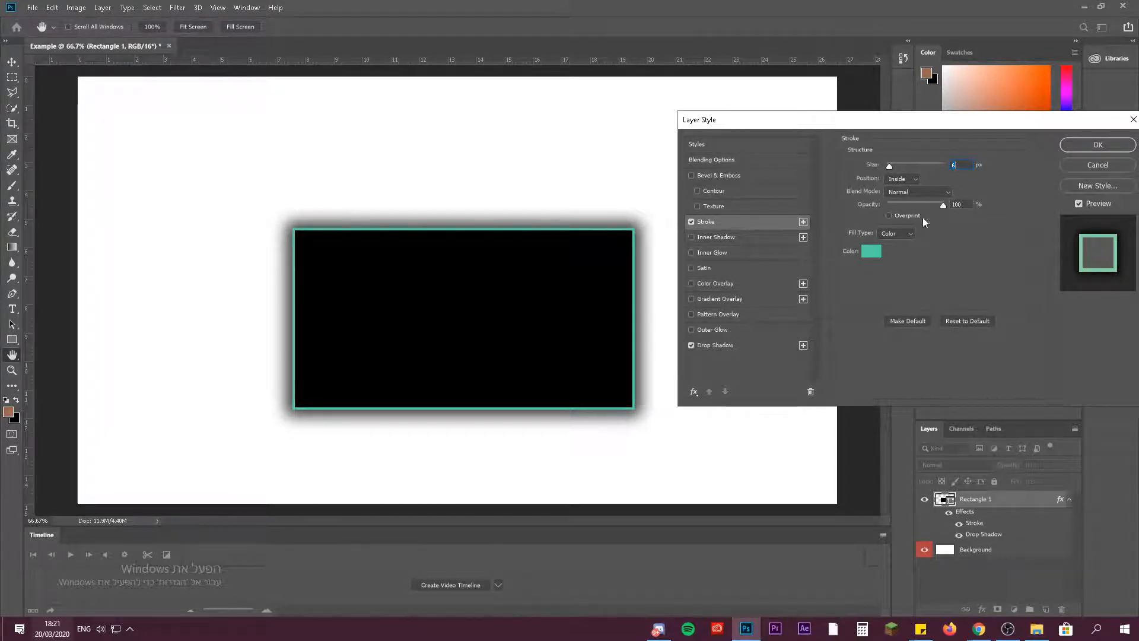
Try reduced opacities on the stroke, including about 35%, and restore it to 100%
mouse_move(938, 201)
left_mouse_down()
mouse_move(892, 206)
mouse_move(925, 204)
mouse_move(909, 205)
left_mouse_up()
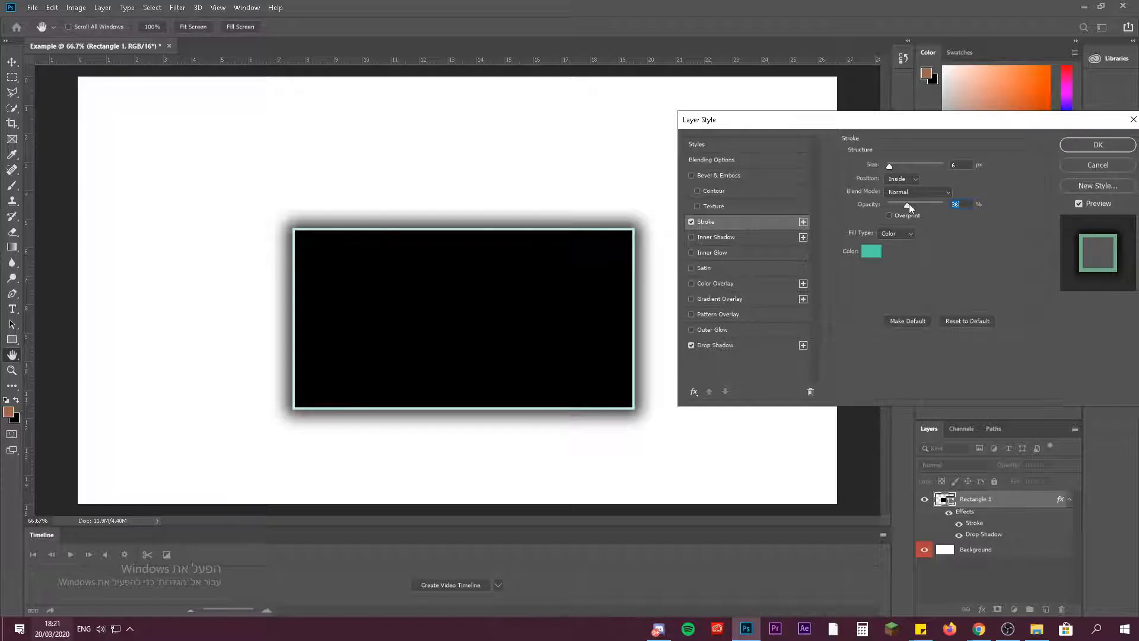
mouse_move(898, 204)
left_mouse_down()
mouse_move(878, 205)
mouse_move(903, 204)
left_mouse_up()
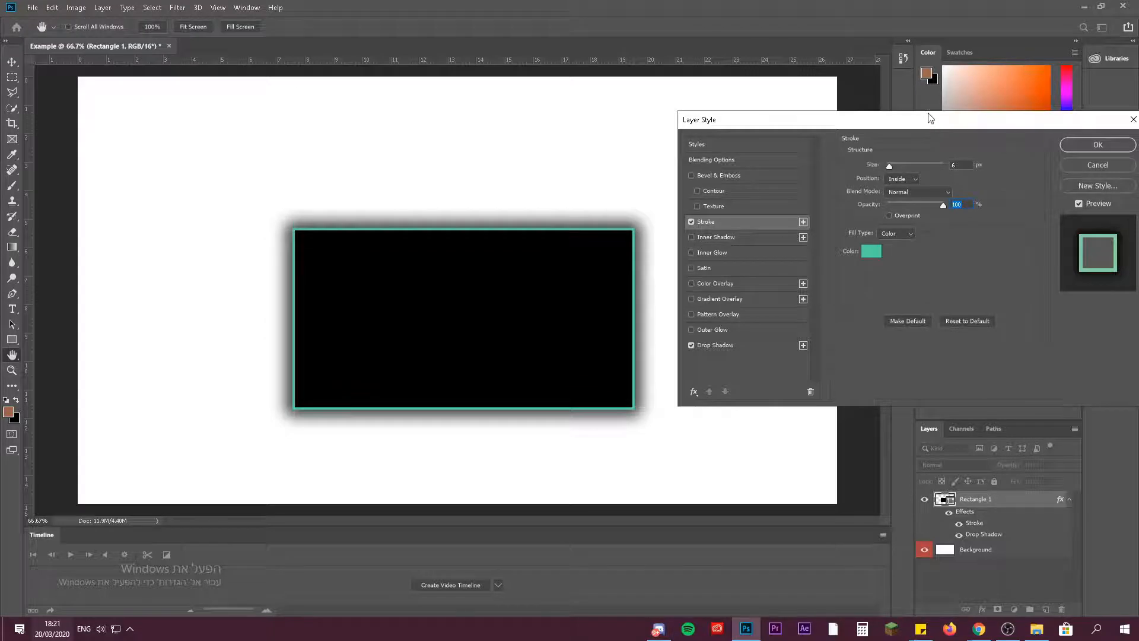
type("5")
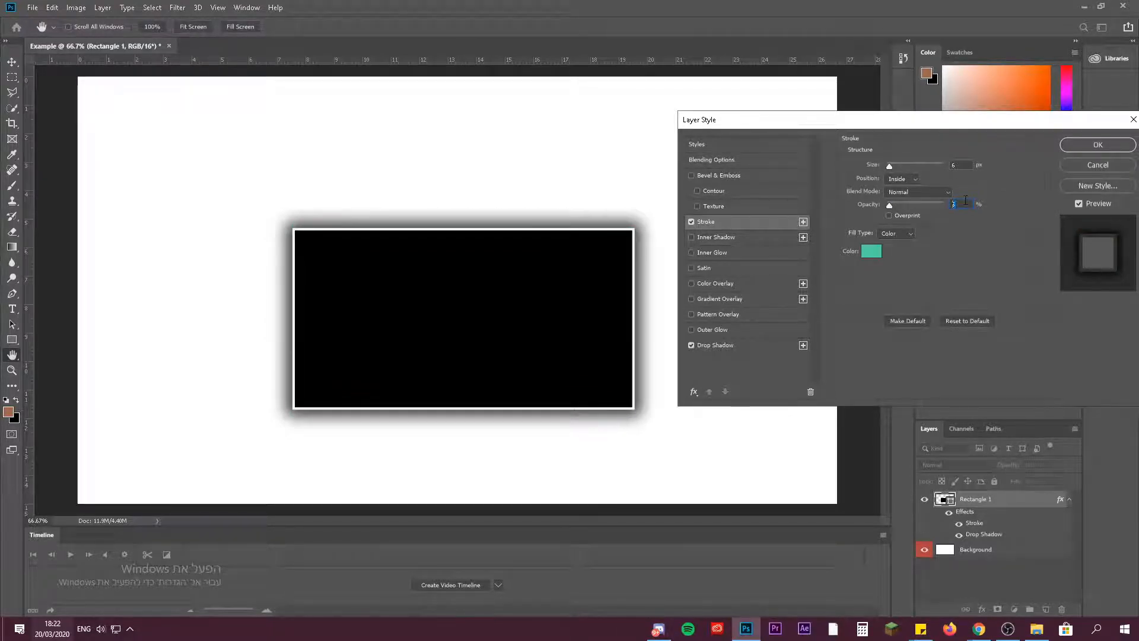
left_click_drag(891, 202, 946, 203)
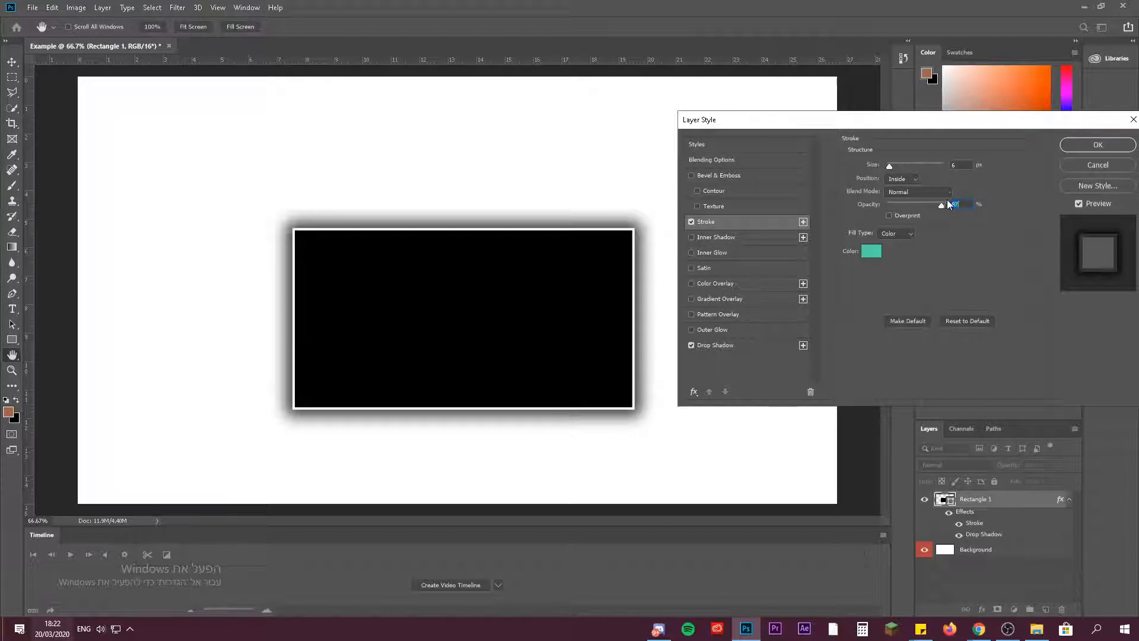
Add a smooth inner Bevel & Emboss to the rectangle and reduce its size to 7 px
left_click(692, 175)
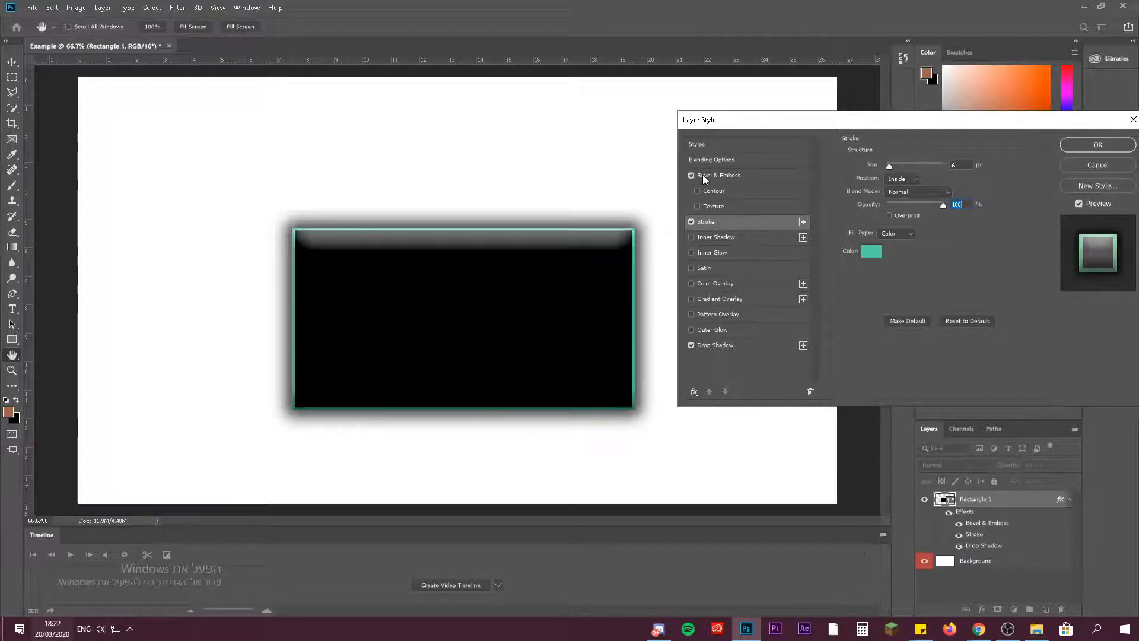
left_click(710, 173)
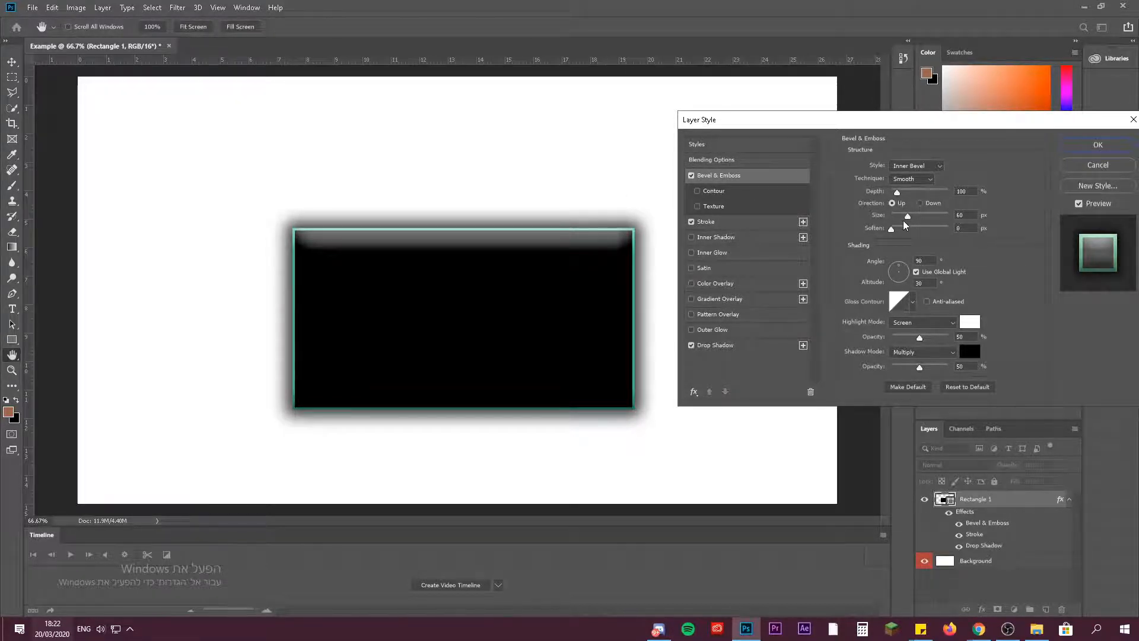
left_click_drag(908, 216, 896, 216)
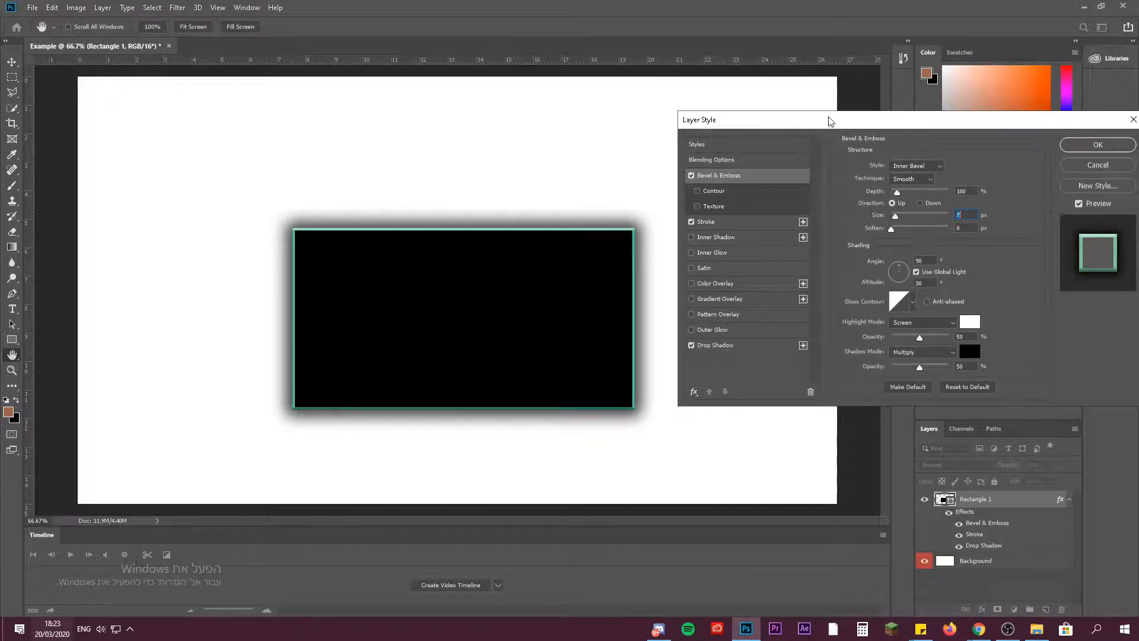
Try a Bevel & Emboss size of 55 px on the rectangle and reduce it to 5 px
type("55")
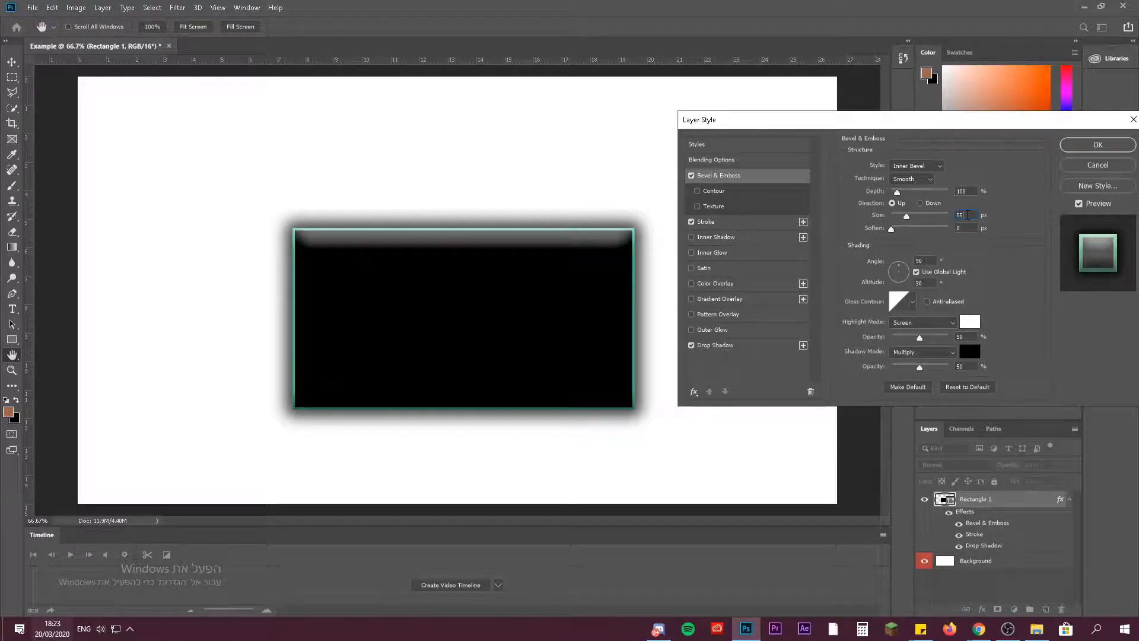
key("BackSpace")
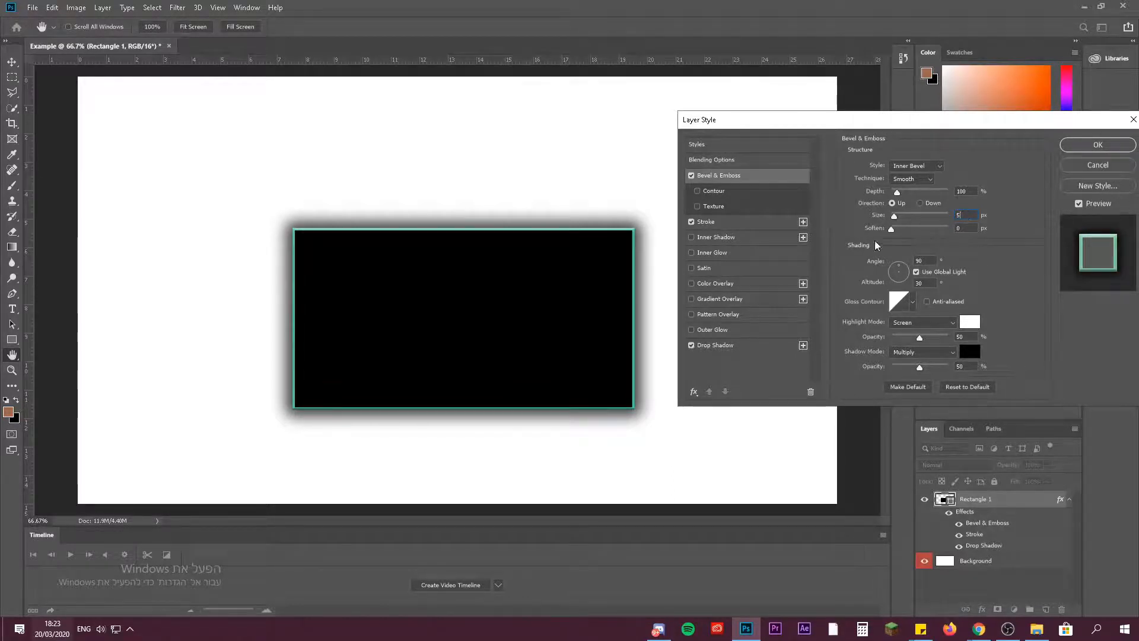
Add a pattern overlay to the rectangle, trying the purple and concentric-square patterns before choosing the first preset with thin diagonal lines
left_click(718, 314)
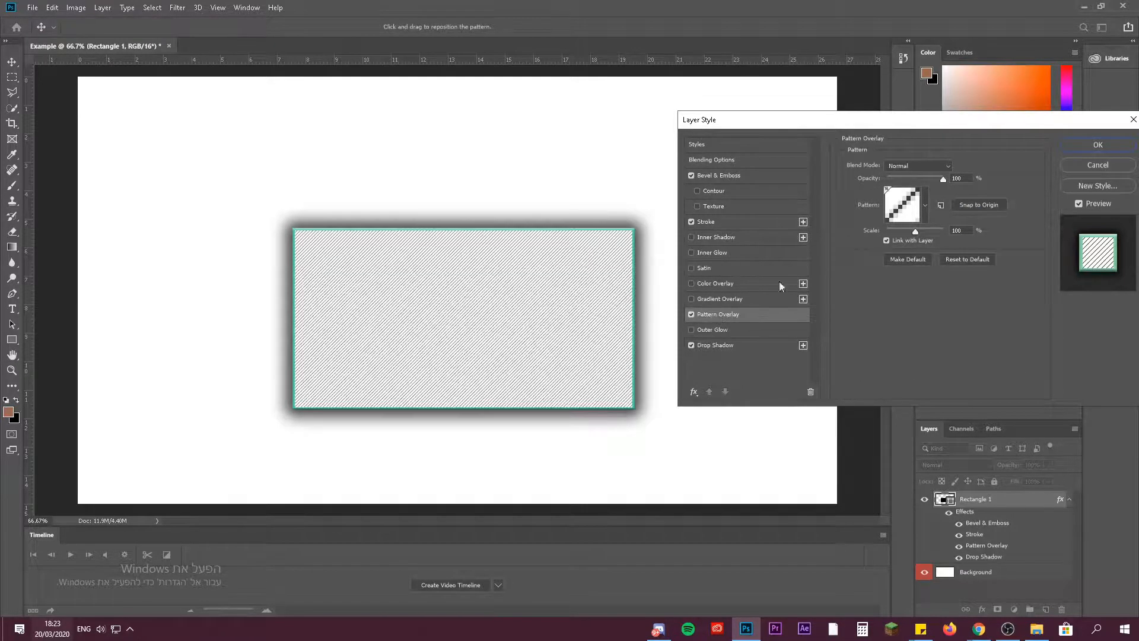
left_click(913, 216)
left_click(844, 280)
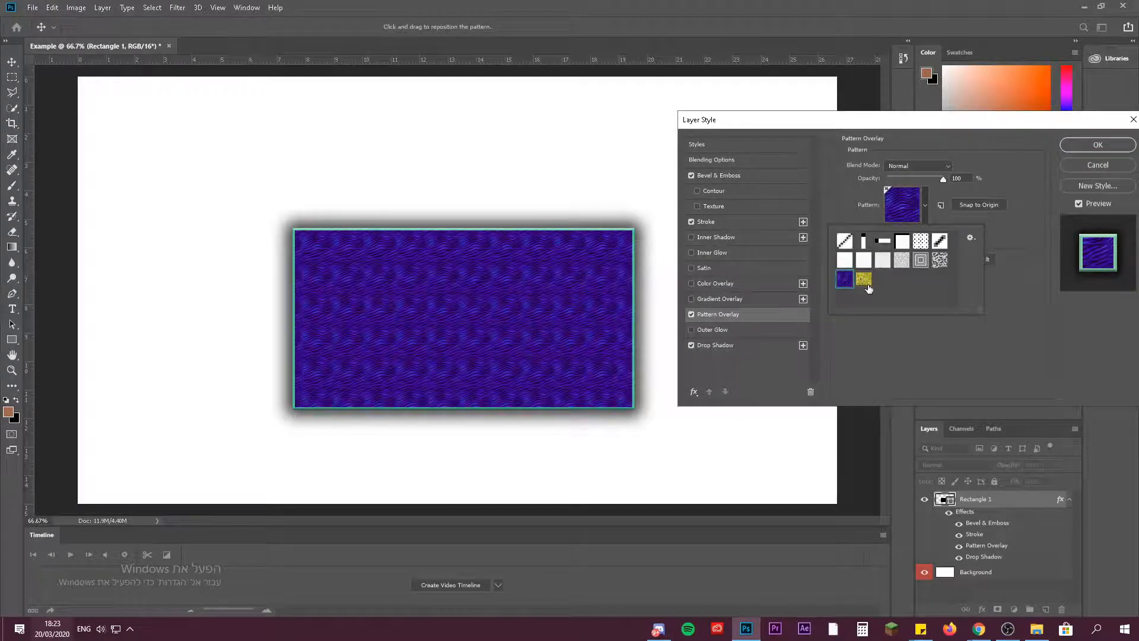
left_click(919, 243)
left_click(920, 259)
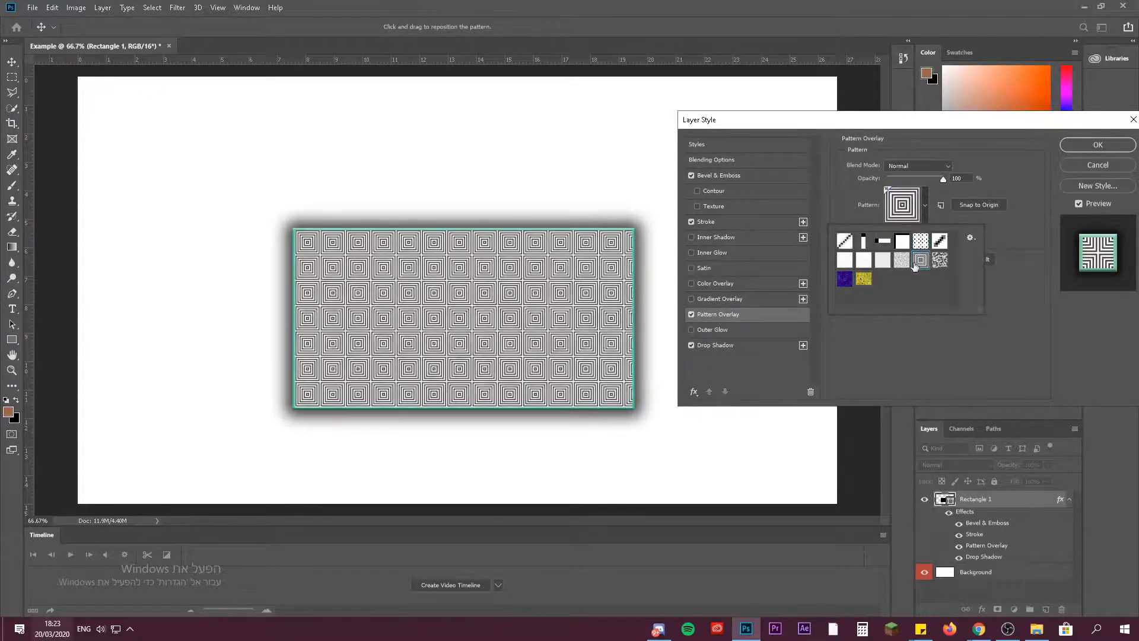
left_click(850, 281)
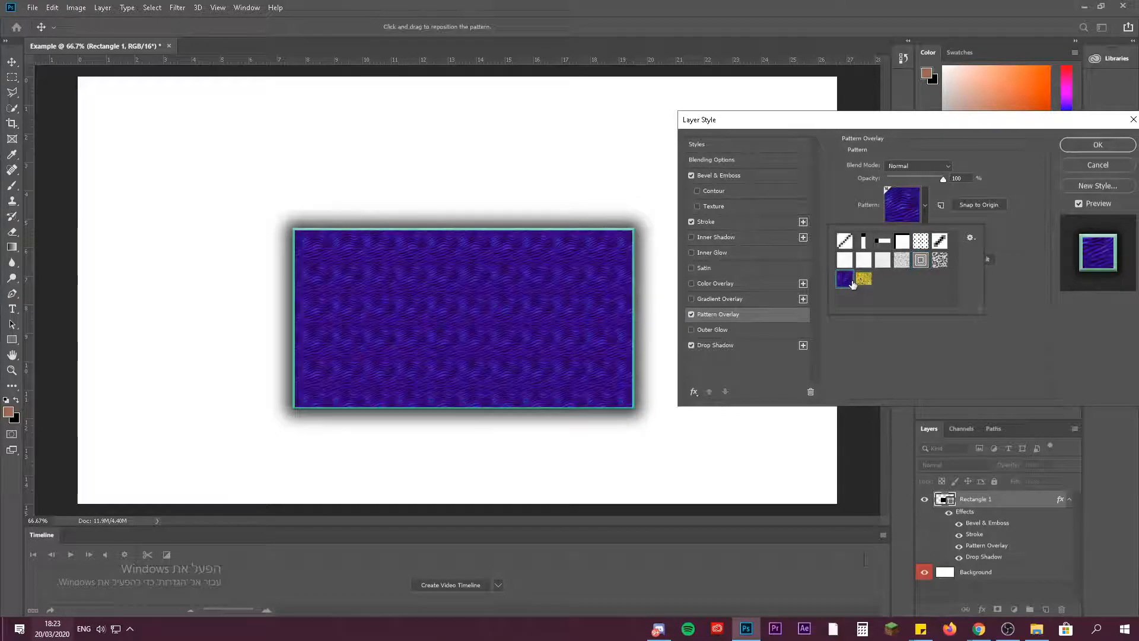
left_click(845, 242)
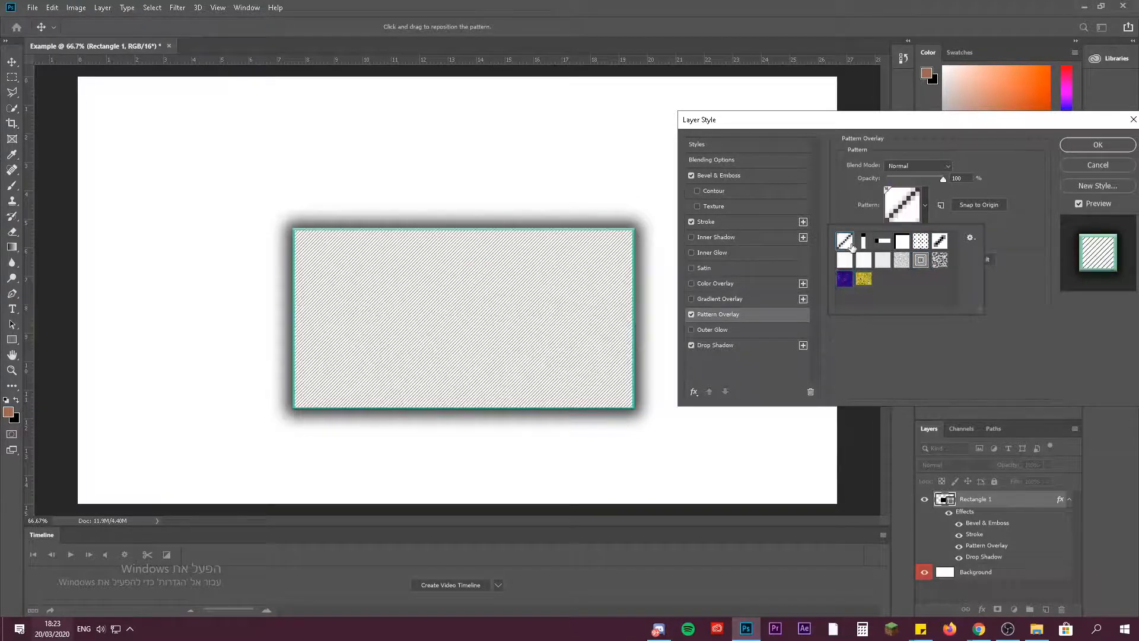
left_click(929, 208)
Try reduced opacities on the pattern overlay, including 5%, and restore it to 100%
left_click_drag(939, 179, 904, 184)
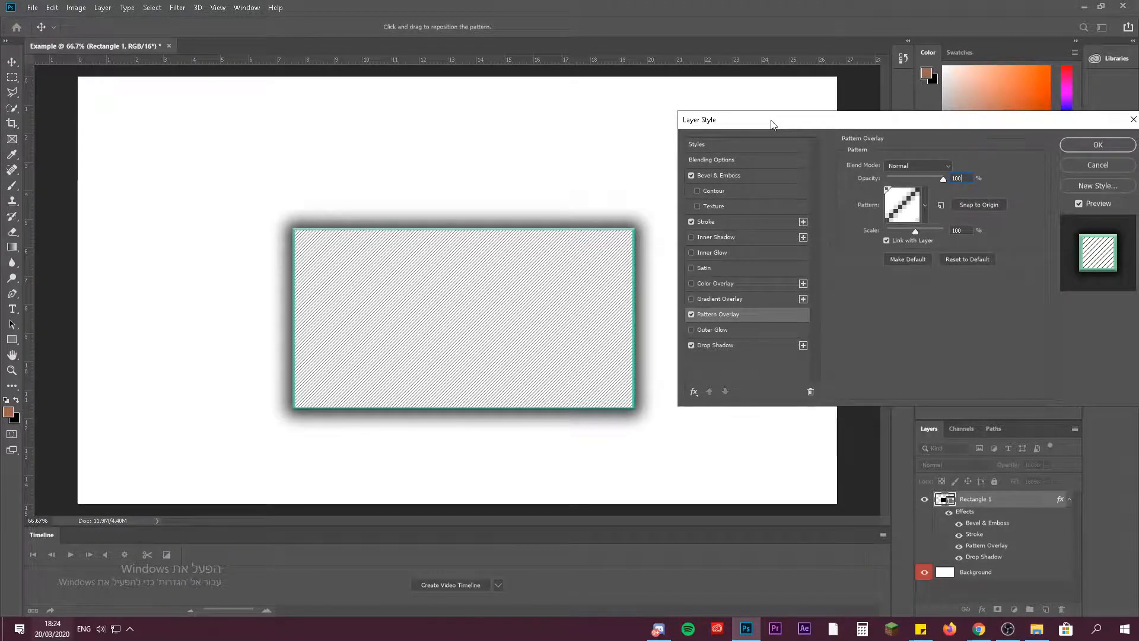
type("5")
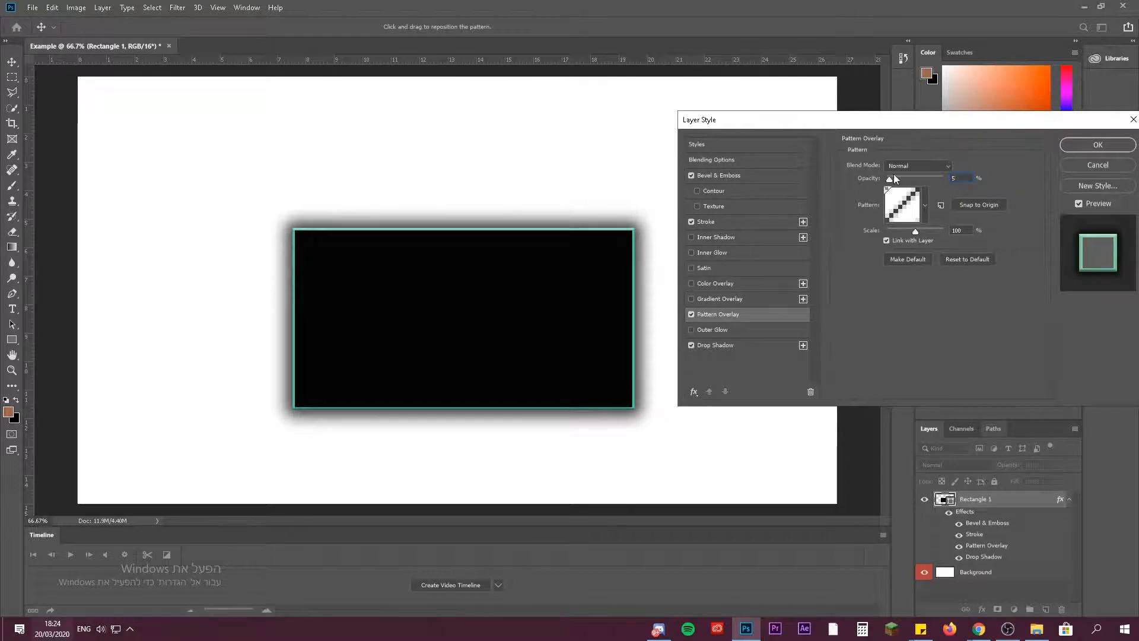
left_click_drag(893, 178, 944, 178)
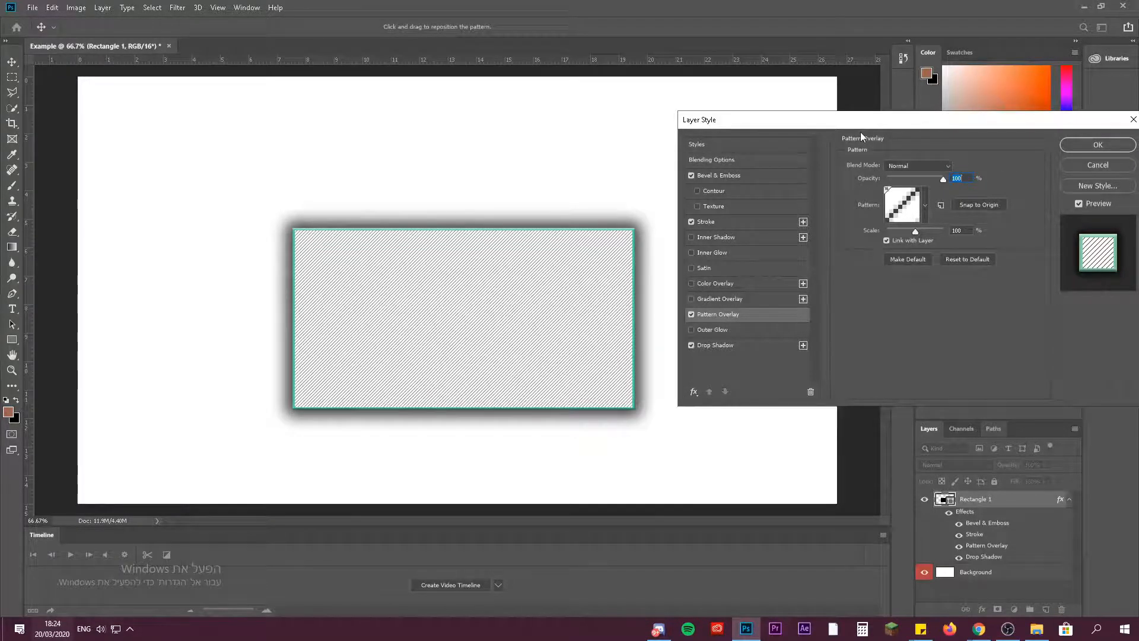
Add an outer glow to the rectangle at 100% opacity, keeping its purple glow color
left_click(710, 330)
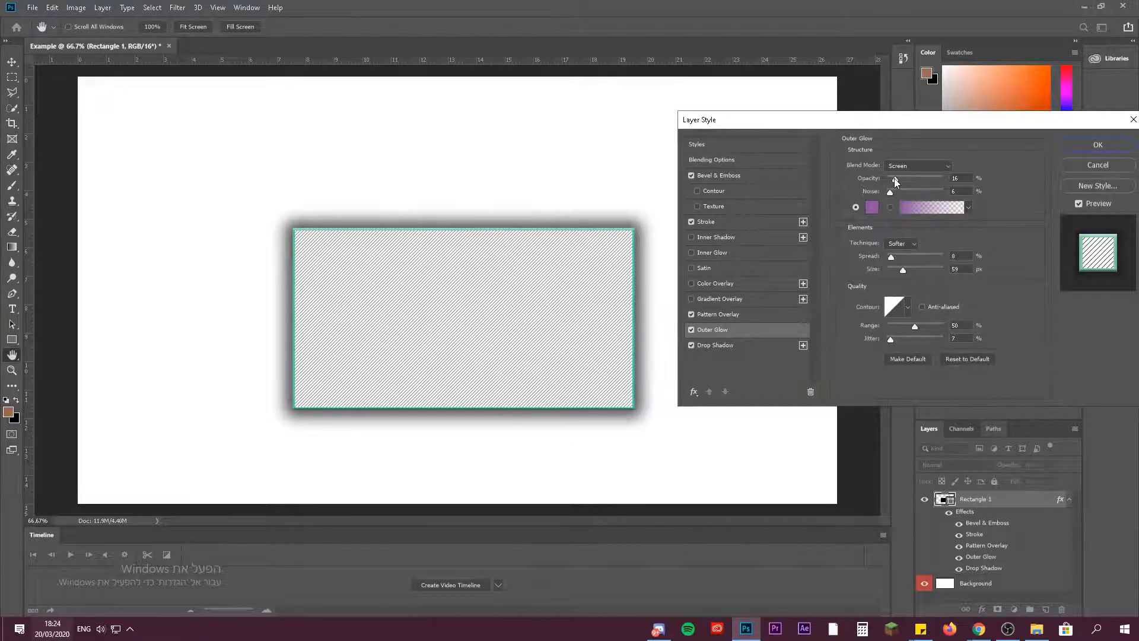
left_click_drag(895, 180, 948, 180)
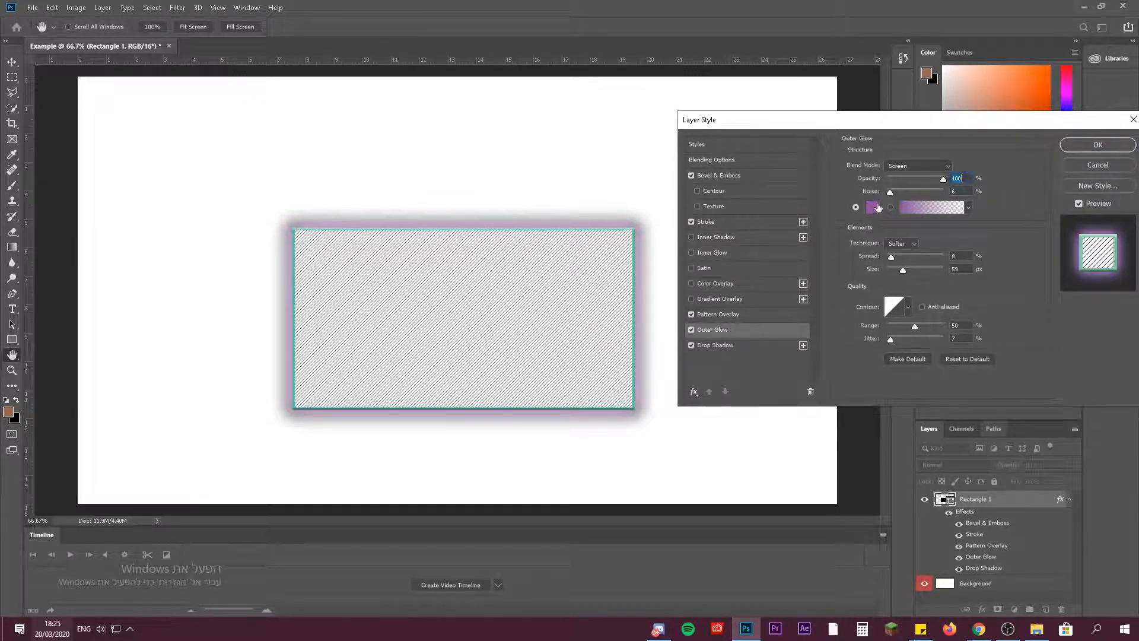
left_click(872, 207)
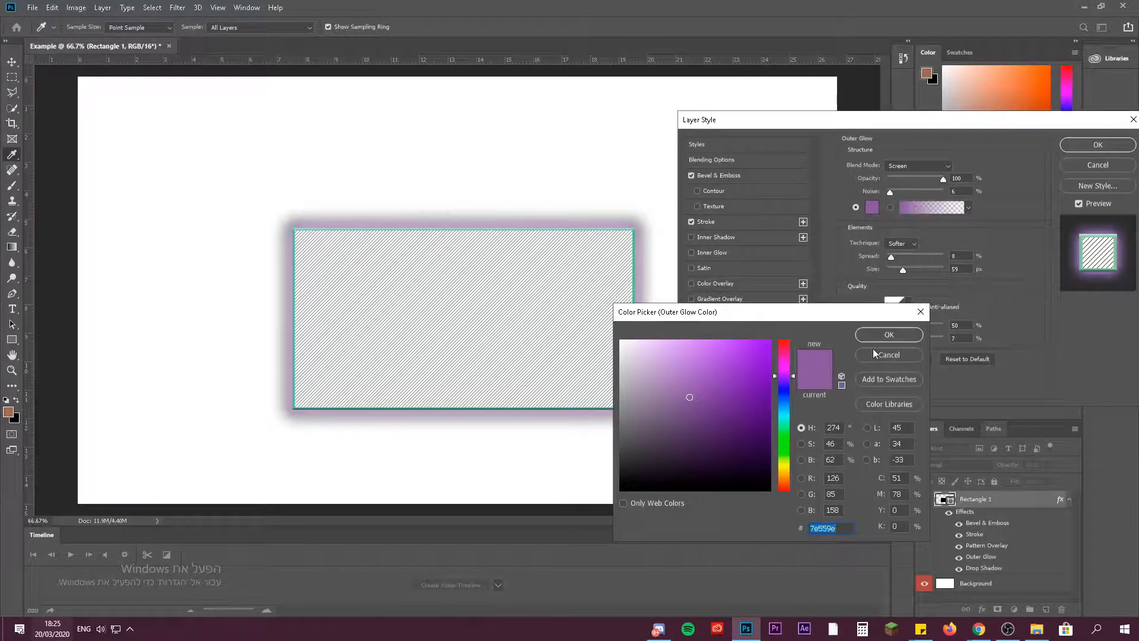
left_click(887, 333)
Try the Blue, Red, Yellow gradient preset on the outer glow and cancel the gradient change
left_click(935, 207)
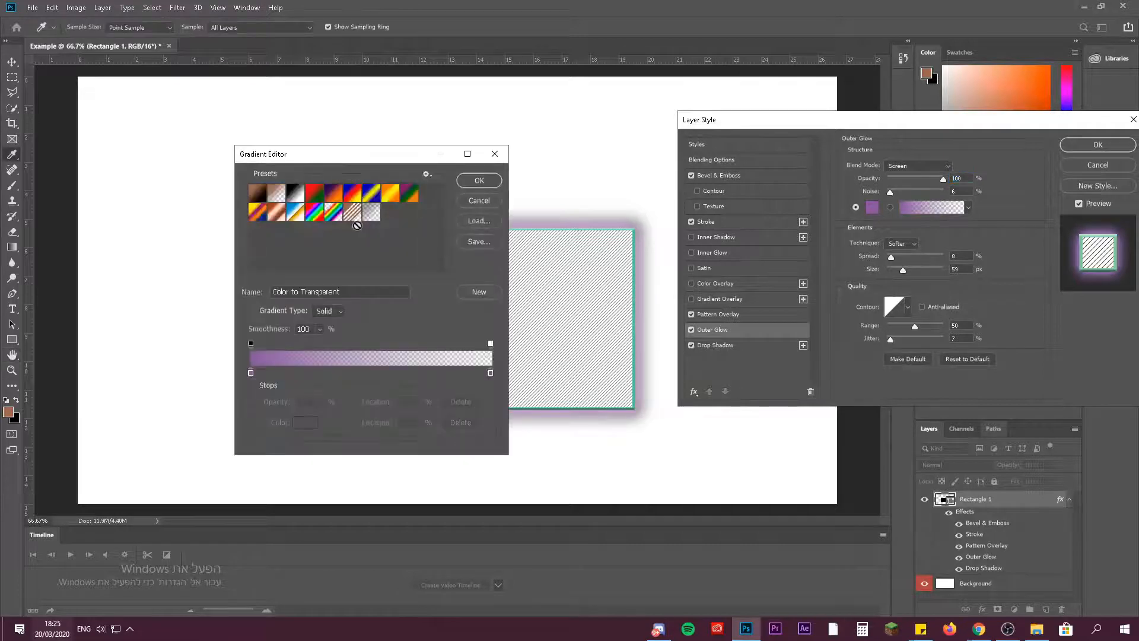
left_click(297, 200)
left_click(352, 193)
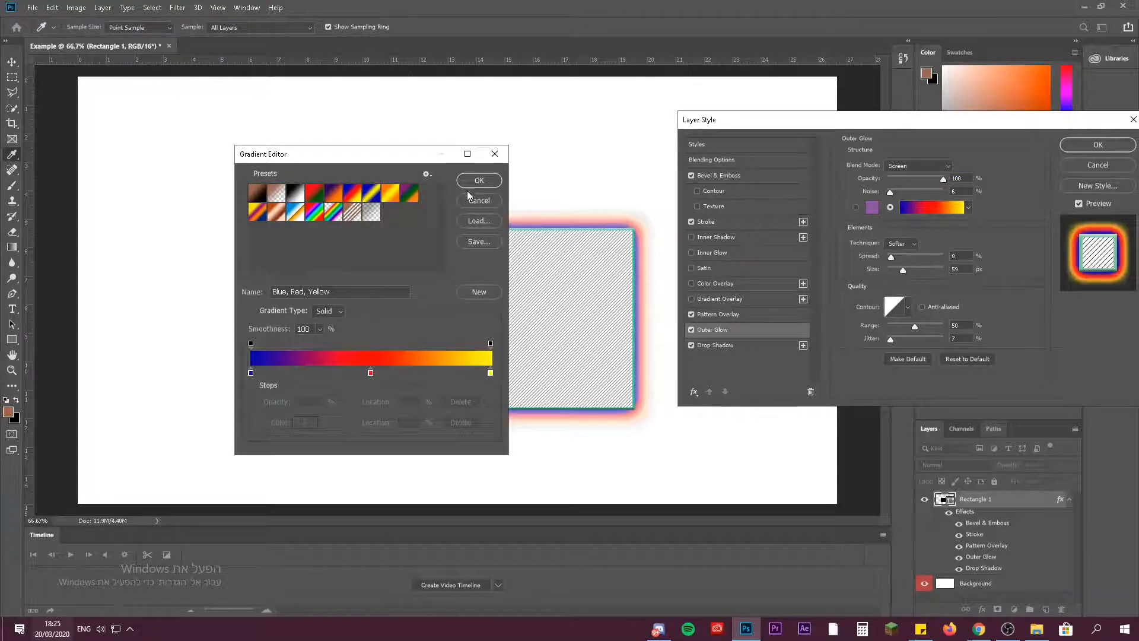
left_click(478, 200)
Change the outer glow color to bright blue 00aeff
left_click(870, 209)
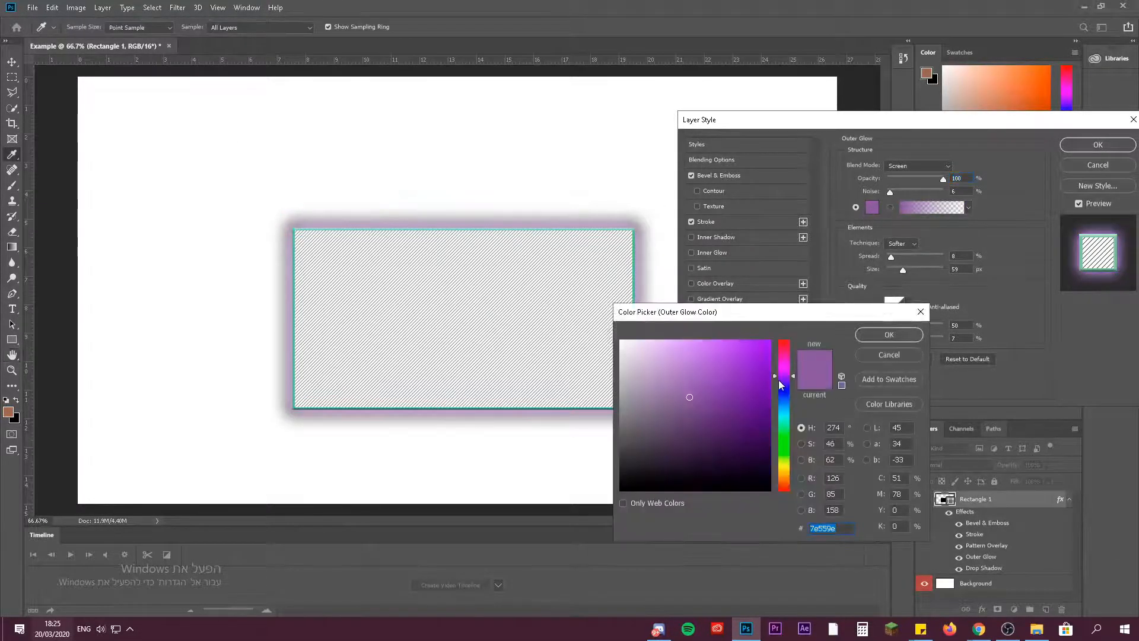
left_click_drag(784, 373, 777, 327)
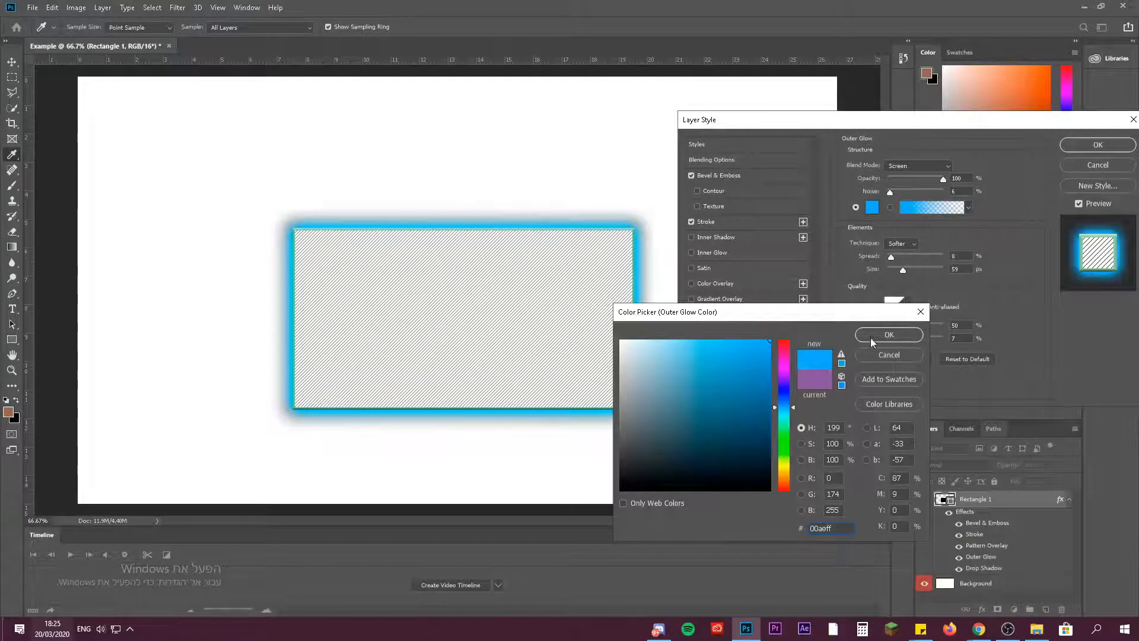
left_click(872, 335)
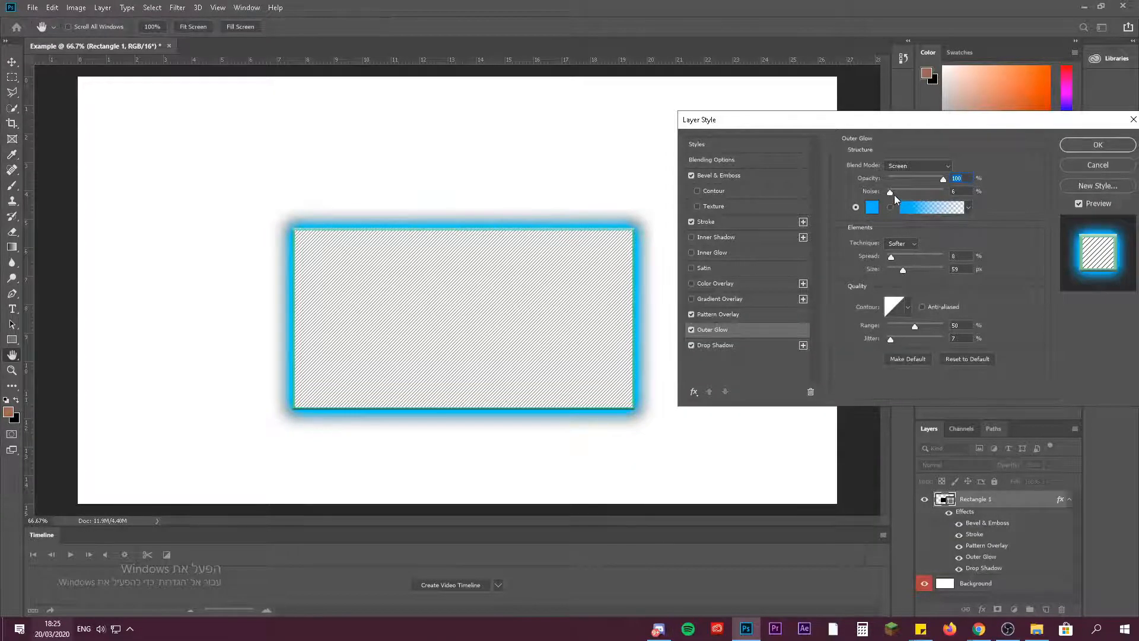
Set the outer glow's noise to 4%, its range to 41% and its size to 10 px
left_click_drag(891, 191, 888, 193)
left_click_drag(912, 326, 905, 326)
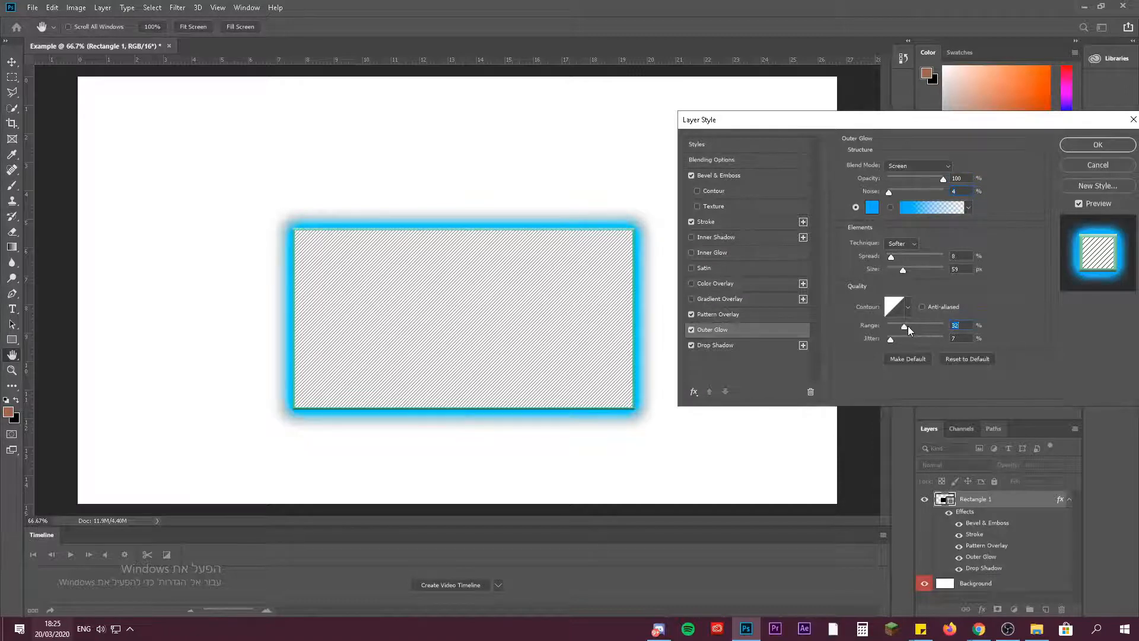
left_click_drag(905, 272, 892, 269)
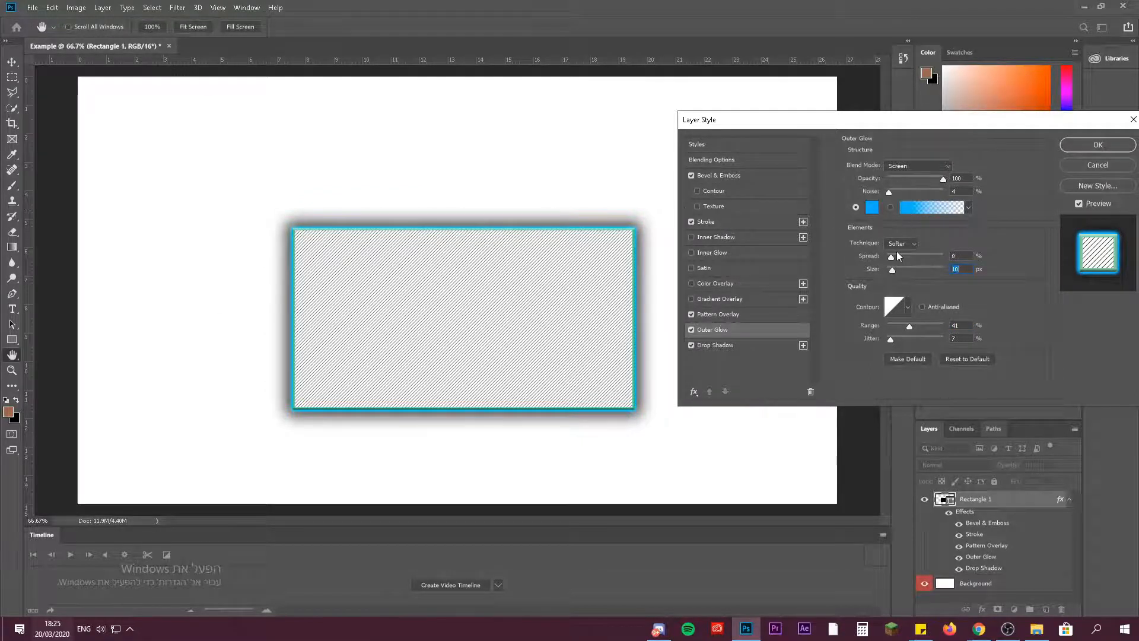
Increase the outer glow size to 29 px and lower its opacity to 32%
left_click_drag(938, 179, 931, 179)
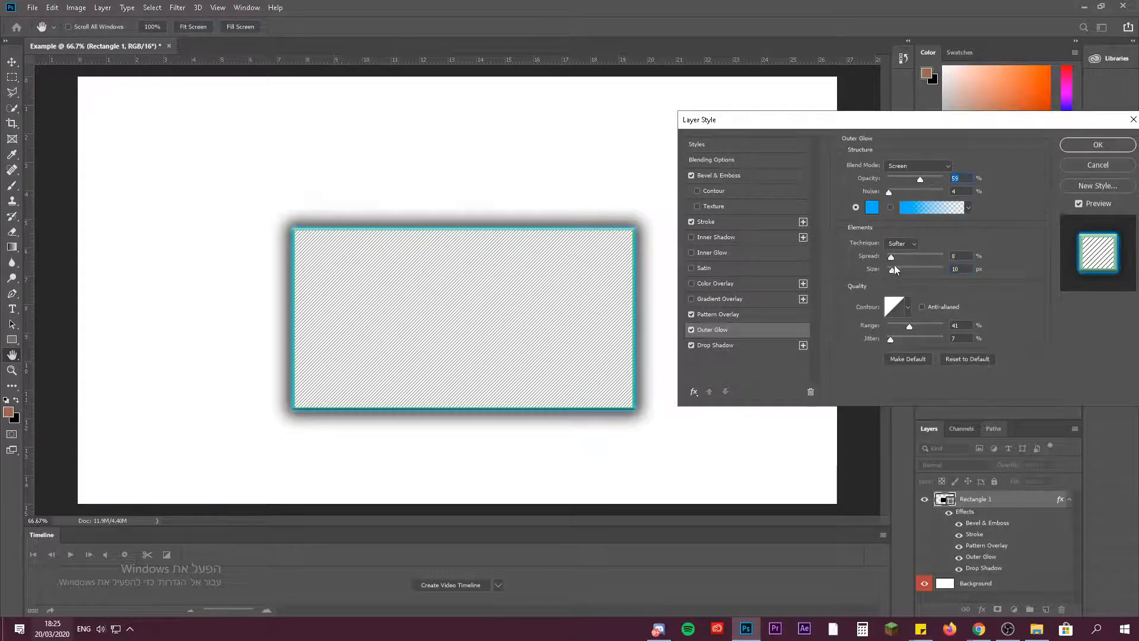
left_click_drag(893, 269, 898, 270)
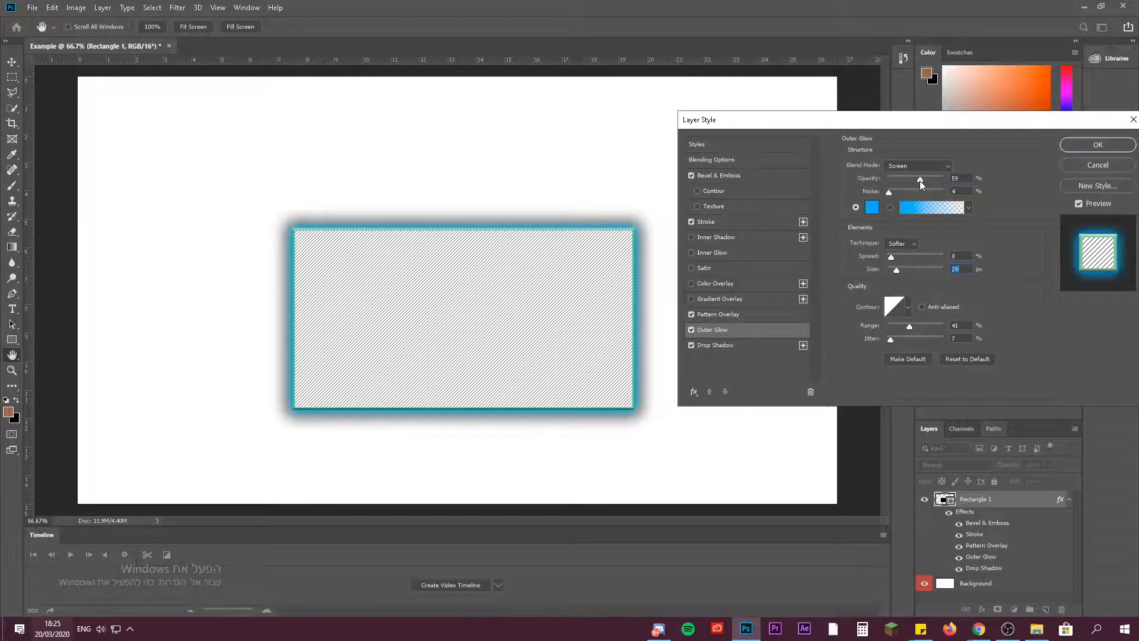
left_click_drag(920, 180, 907, 183)
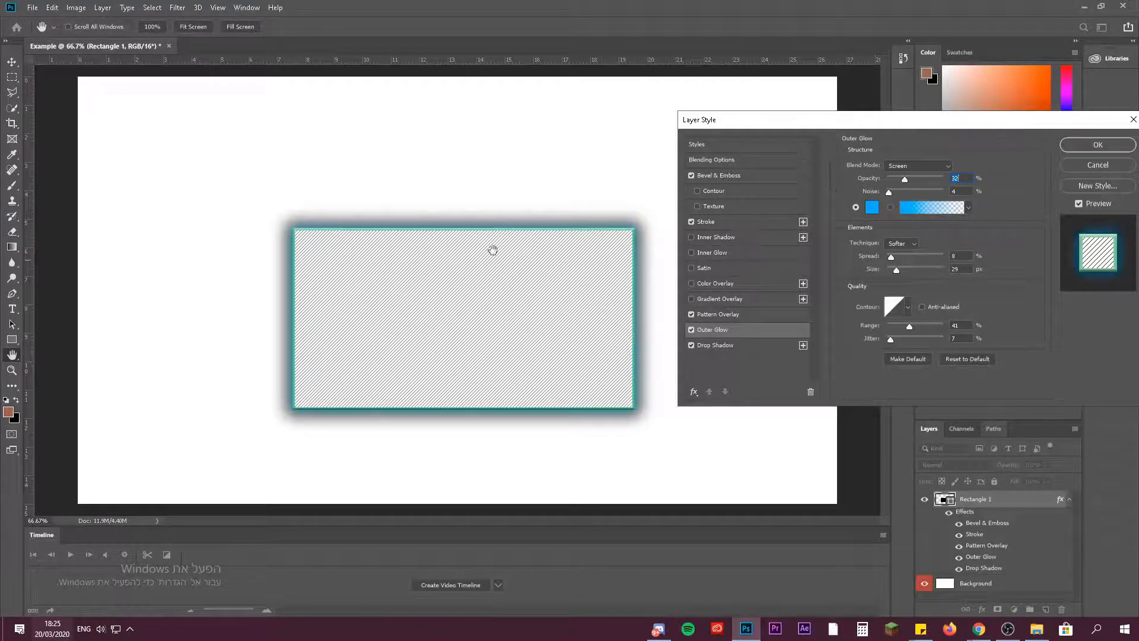
Try 5% opacity on the outer glow, keep its blue color, and restore the opacity to 32%
type("5")
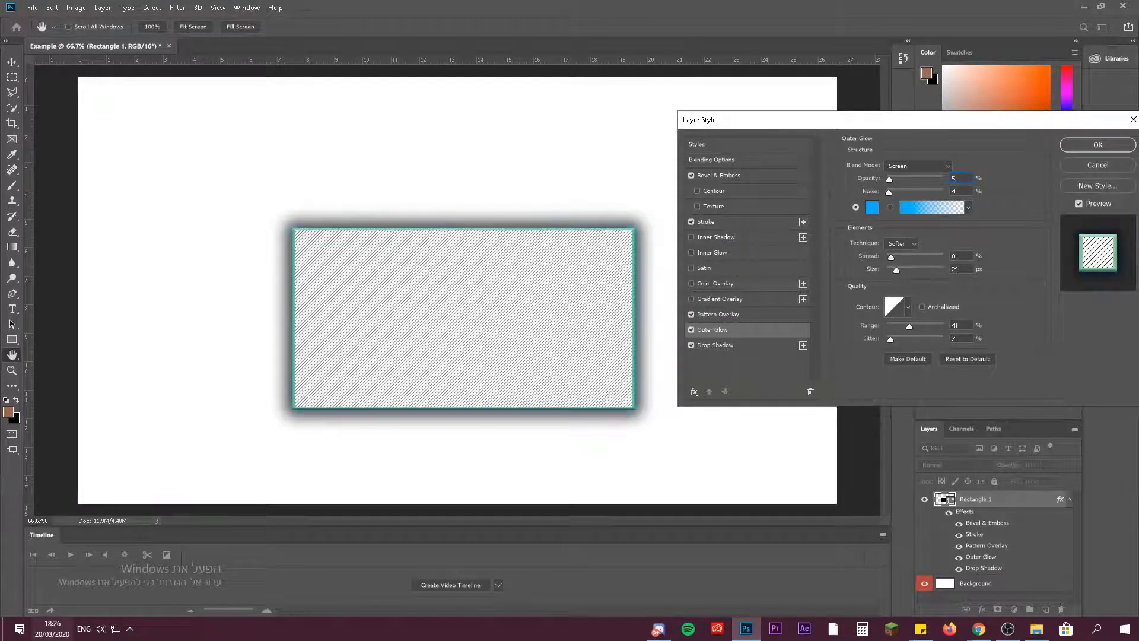
key("ctrl+z")
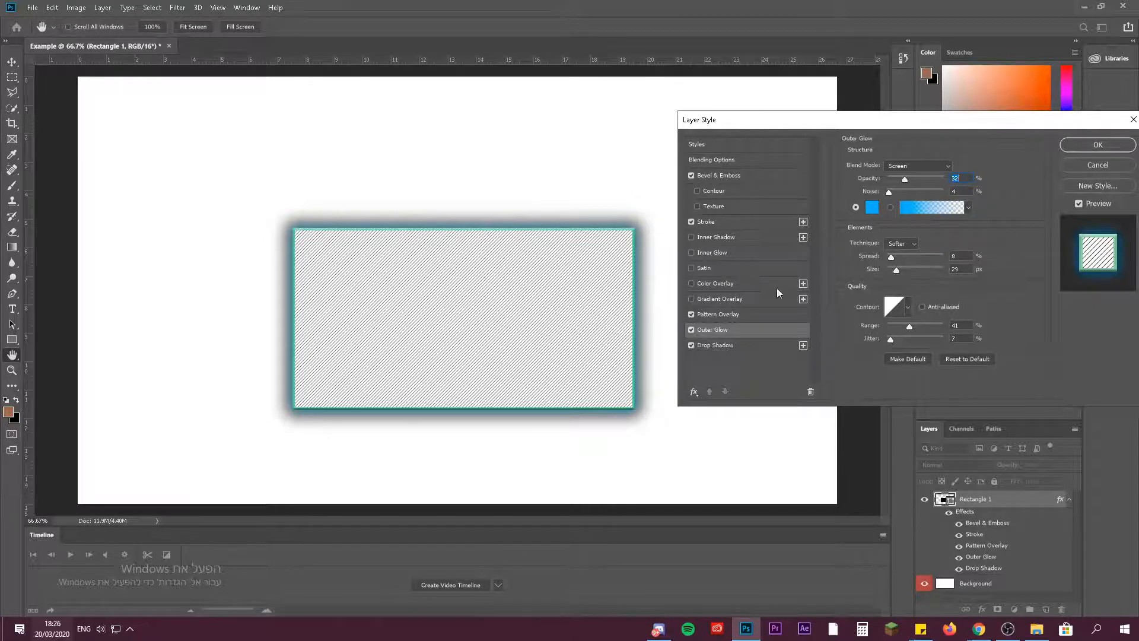
left_click(870, 208)
left_click(893, 337)
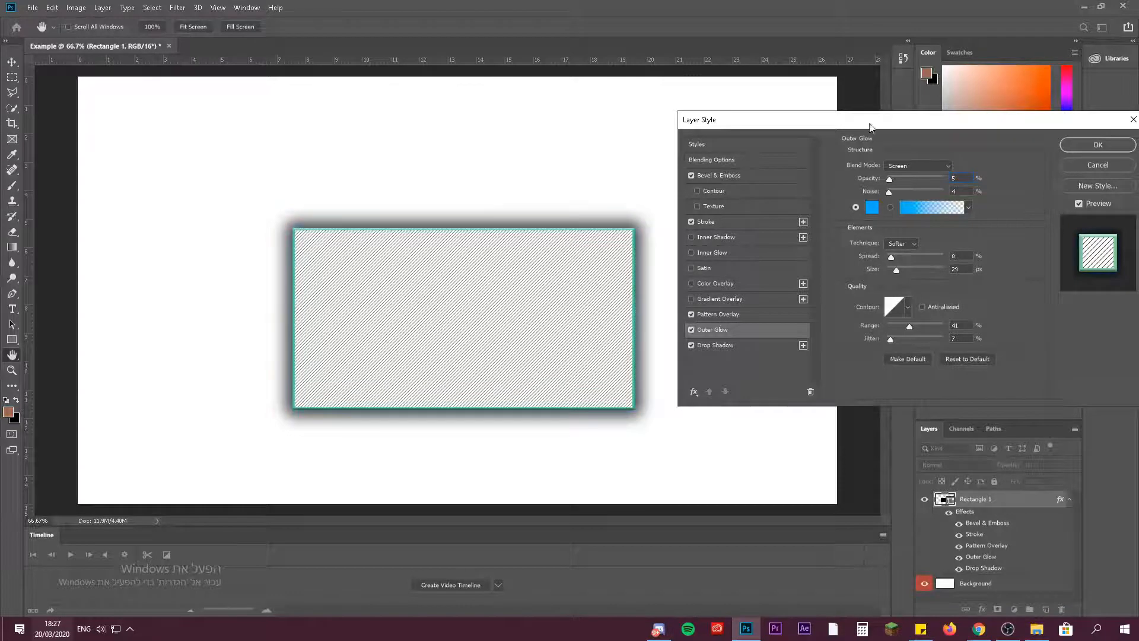
left_click(905, 179)
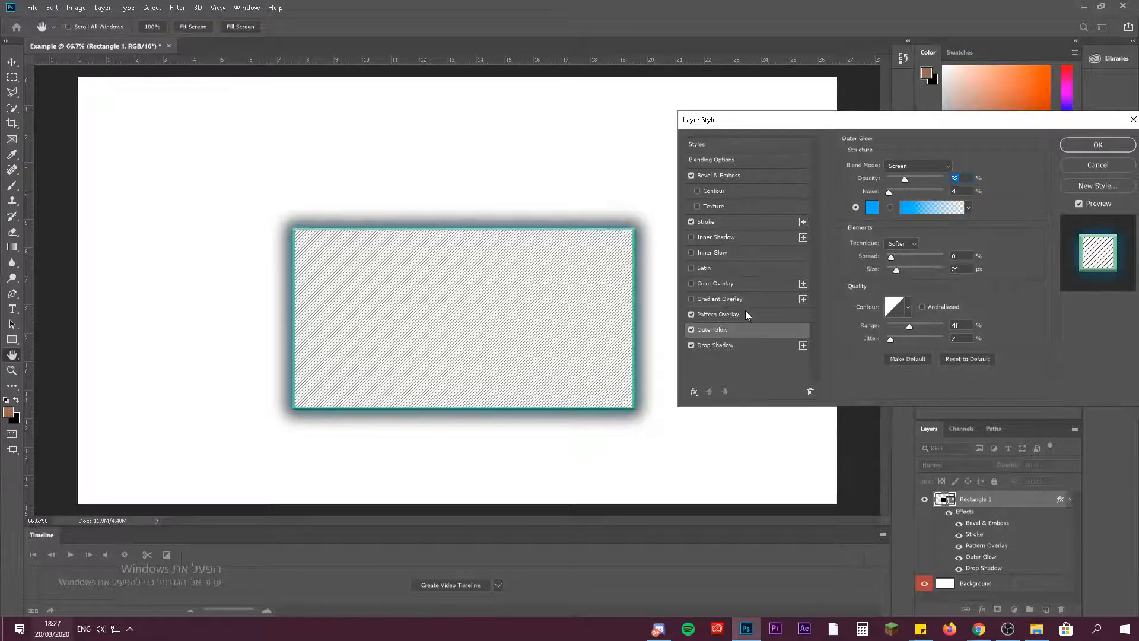
Try a color overlay on the rectangle in white, pink ff8888 and light blue, cancel the color change and disable the overlay
left_click(724, 284)
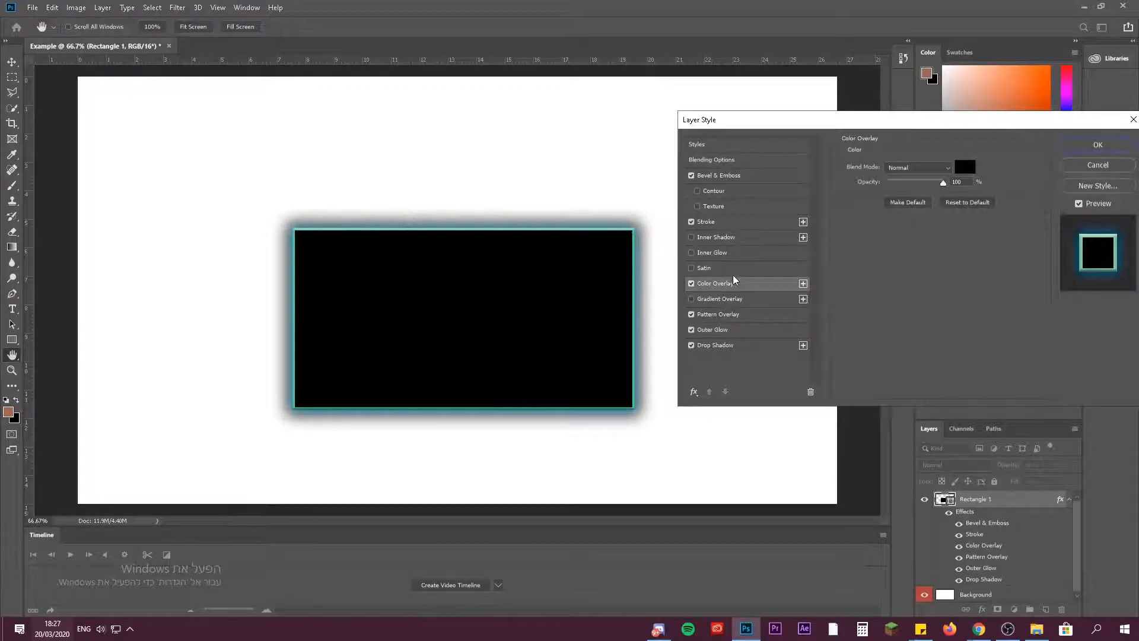
left_click(966, 166)
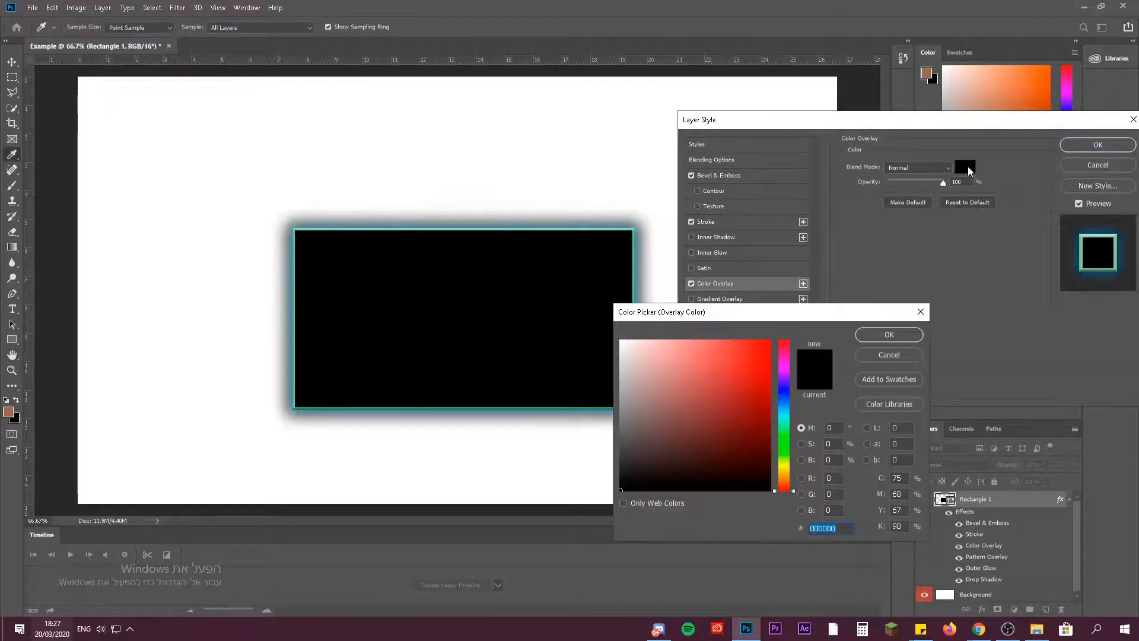
left_click(679, 358)
type("ffffff")
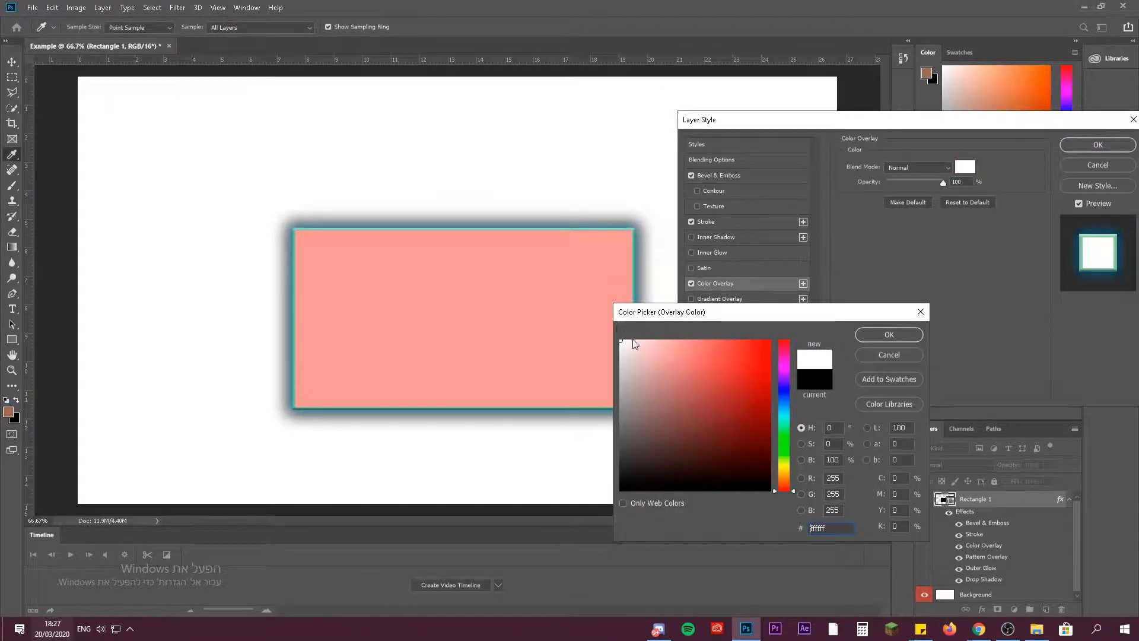
left_click_drag(662, 360, 690, 327)
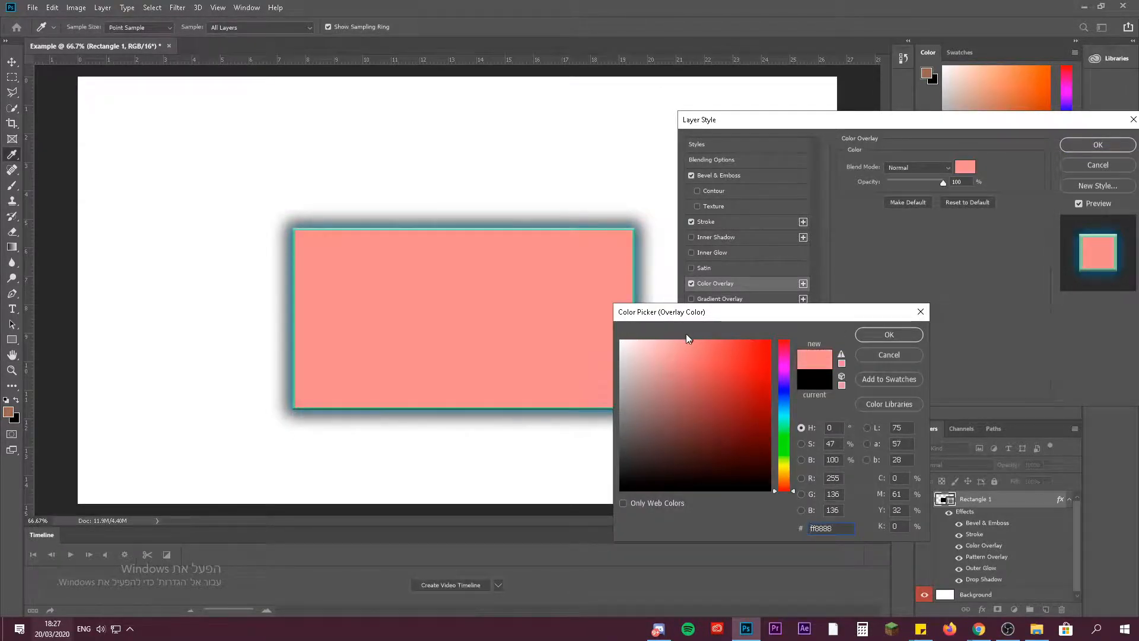
left_click_drag(771, 361, 784, 394)
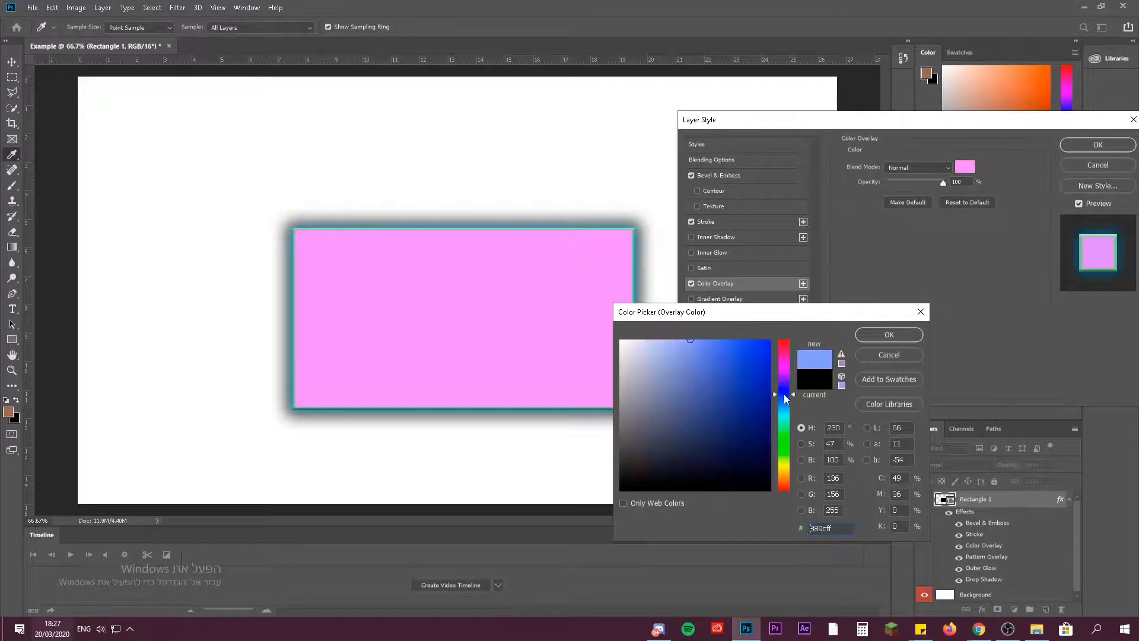
left_click(886, 355)
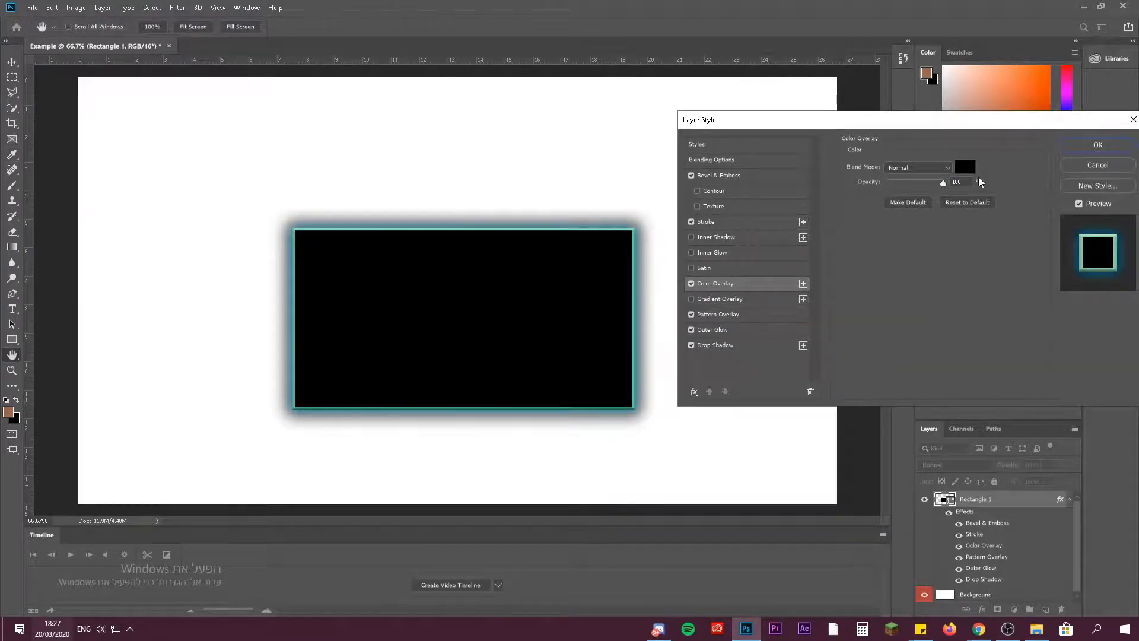
left_click(692, 283)
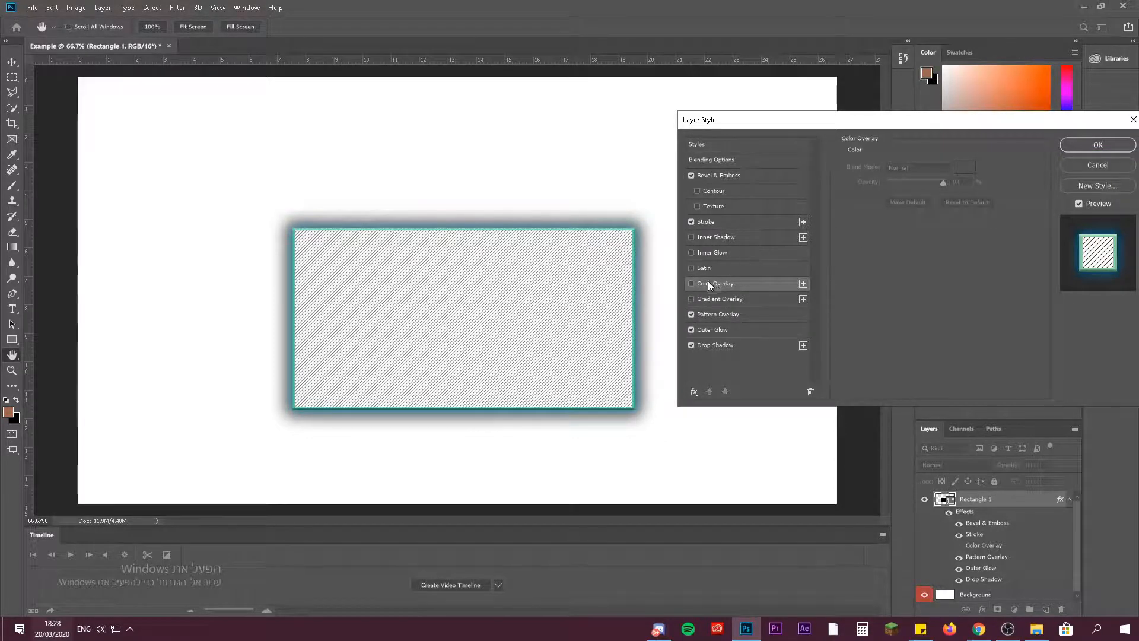
Add a satin effect with 3 px distance and 7% opacity to the rectangle, and briefly try an inner shadow
left_click(691, 268)
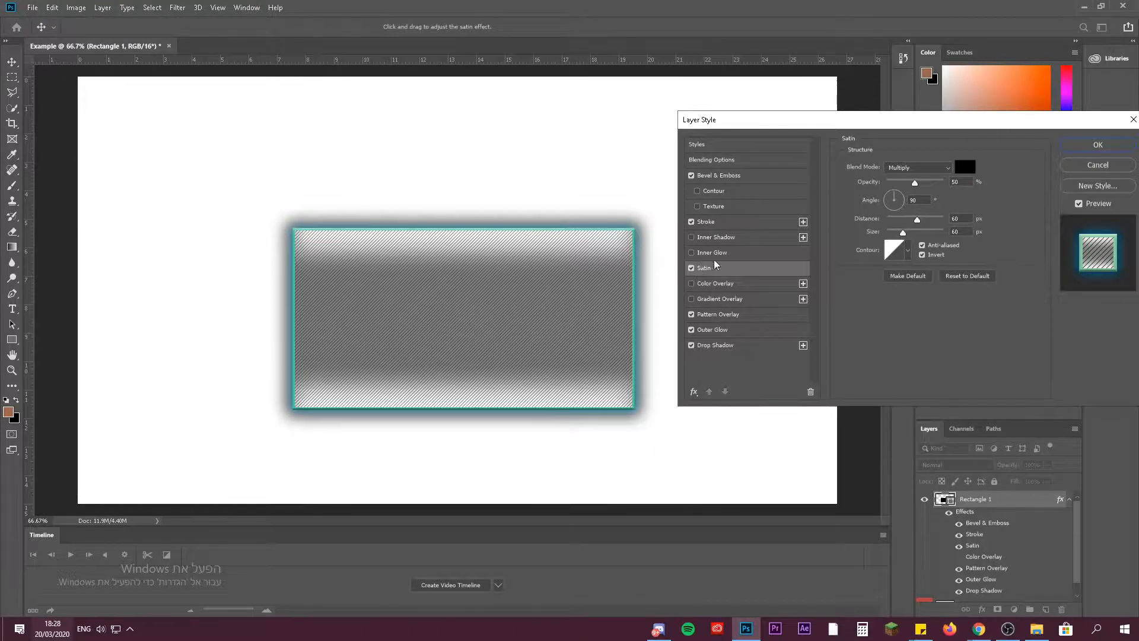
left_click_drag(917, 220, 888, 233)
left_click_drag(912, 184, 892, 186)
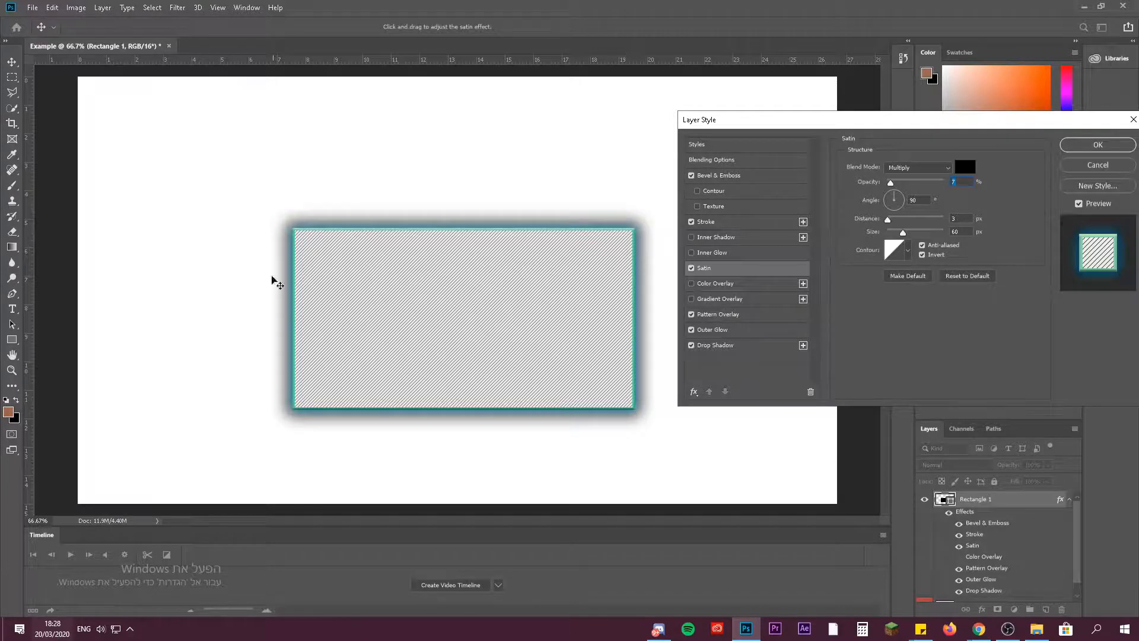
left_click(730, 238)
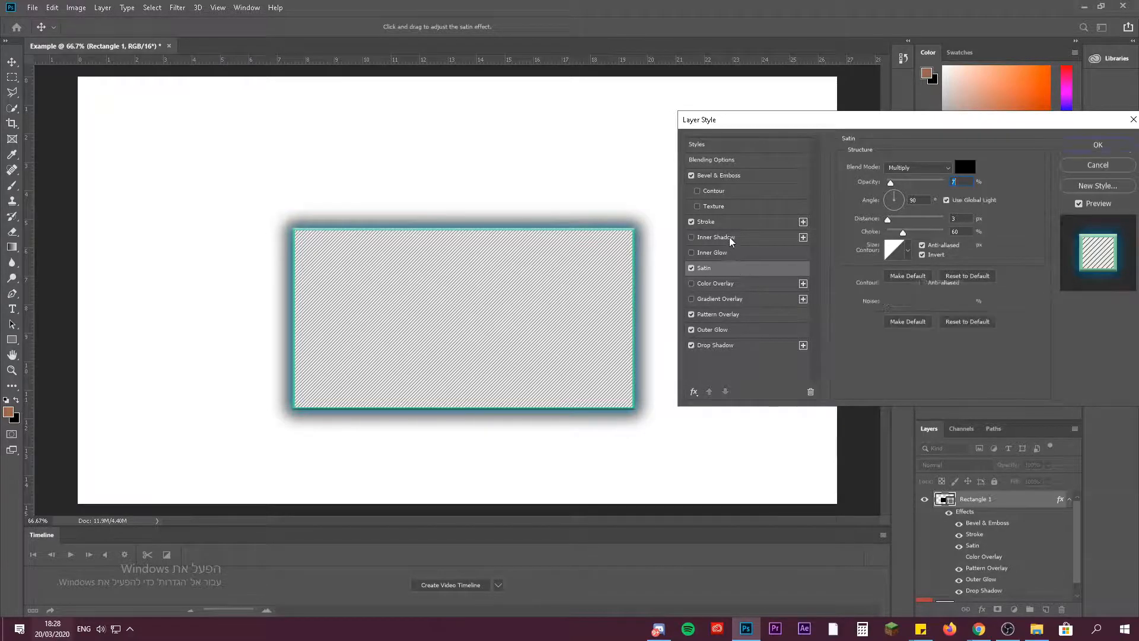
left_click(691, 236)
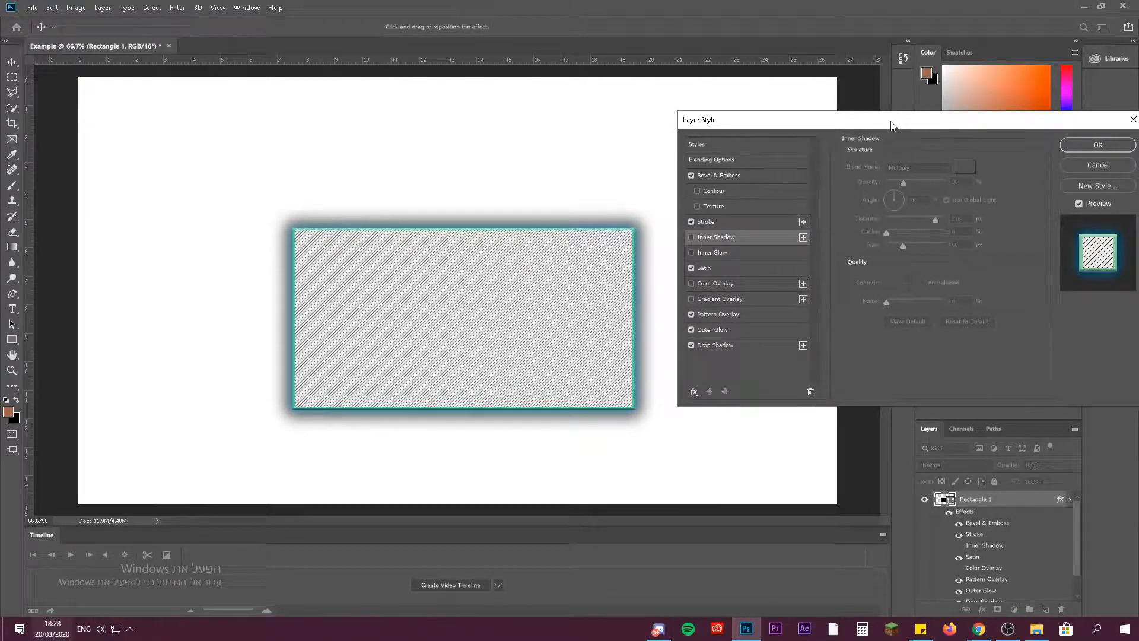
Try a gradient overlay on the rectangle with presets such as Blue, Yellow, Blue, cancel the gradient change and disable the overlay
left_click(707, 297)
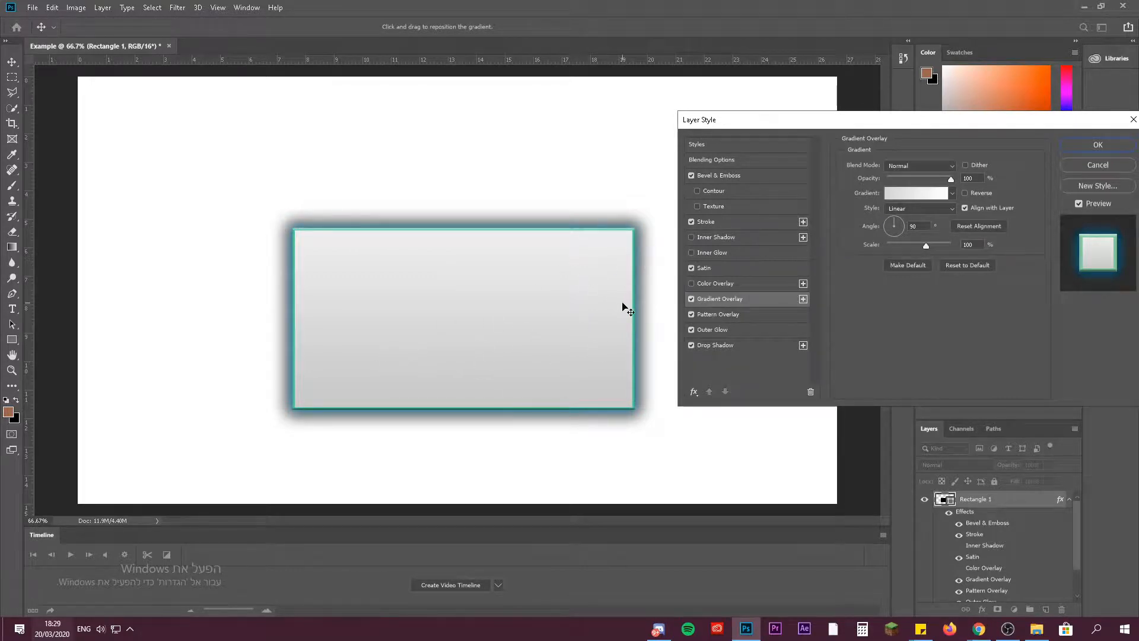
left_click(935, 192)
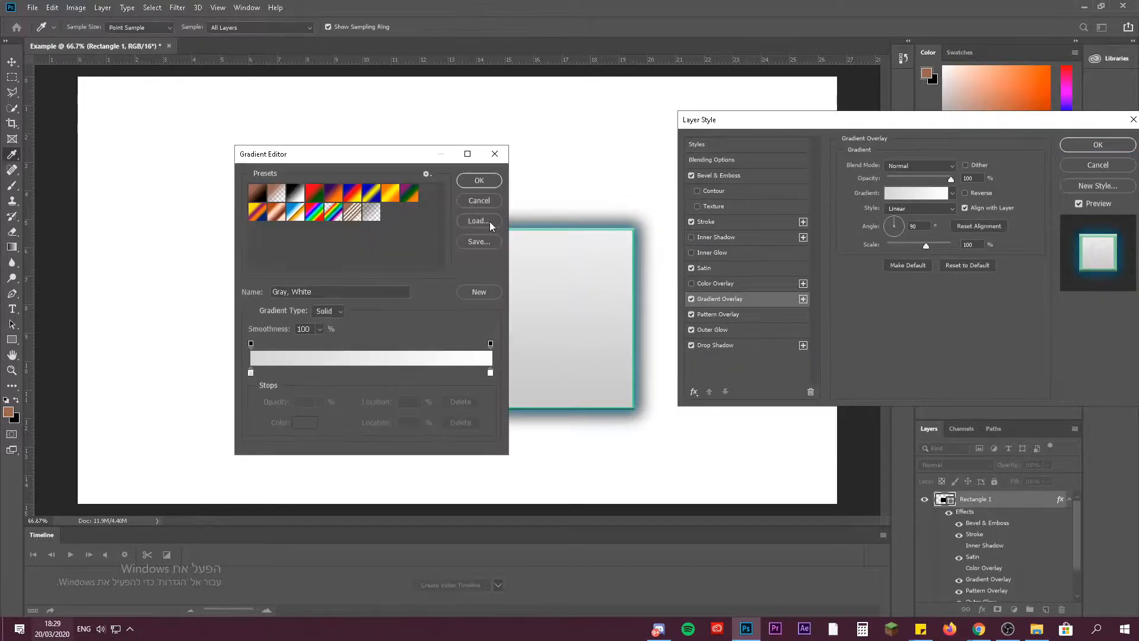
left_click(489, 207)
left_click(489, 206)
left_click(916, 192)
left_click(258, 191)
left_click(388, 194)
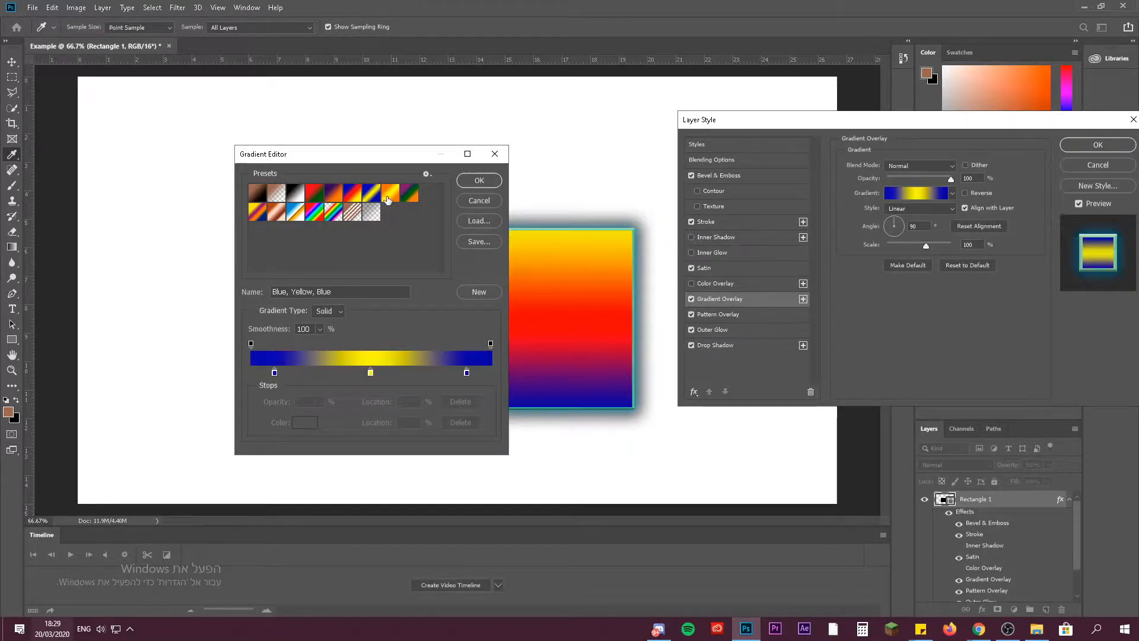
left_click(479, 200)
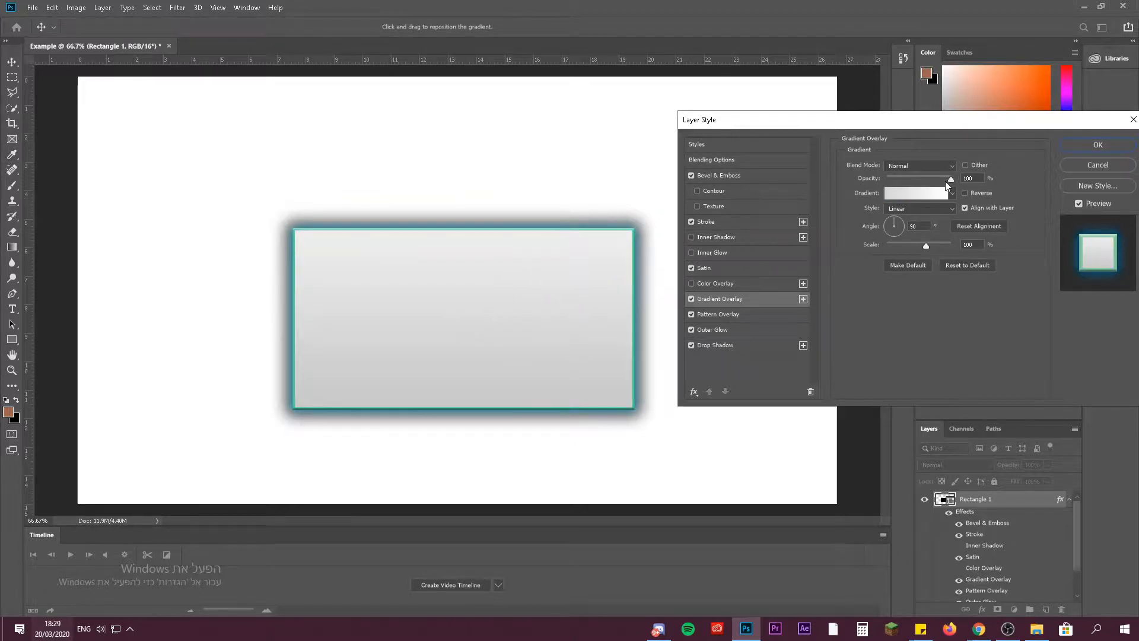
mouse_move(951, 179)
left_mouse_down()
mouse_move(932, 181)
mouse_move(962, 175)
left_mouse_up()
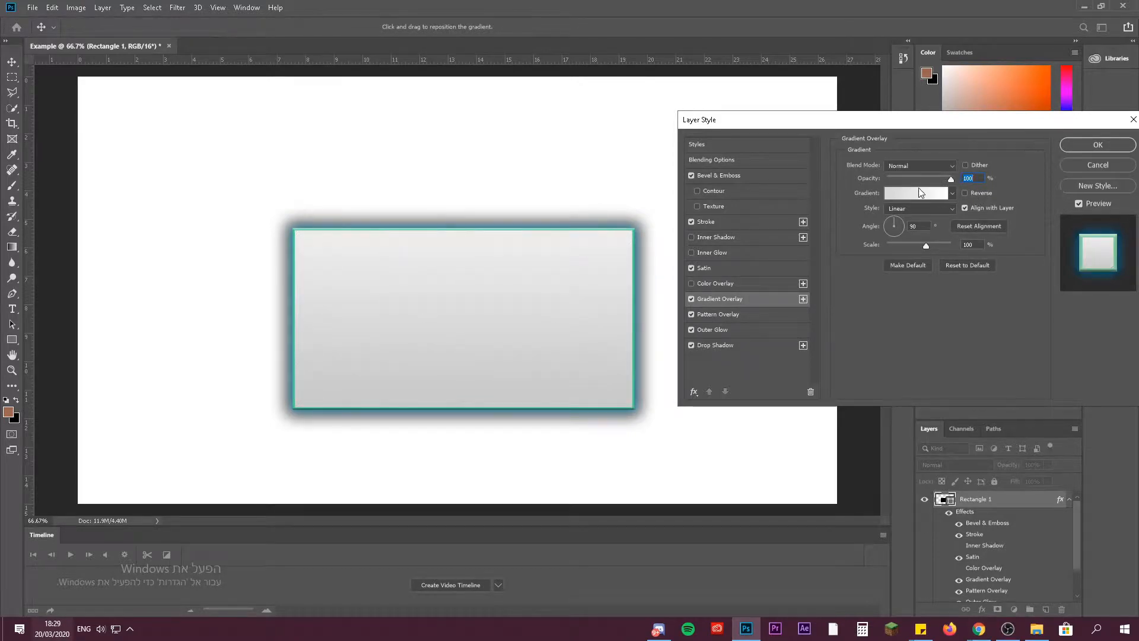
left_click(691, 298)
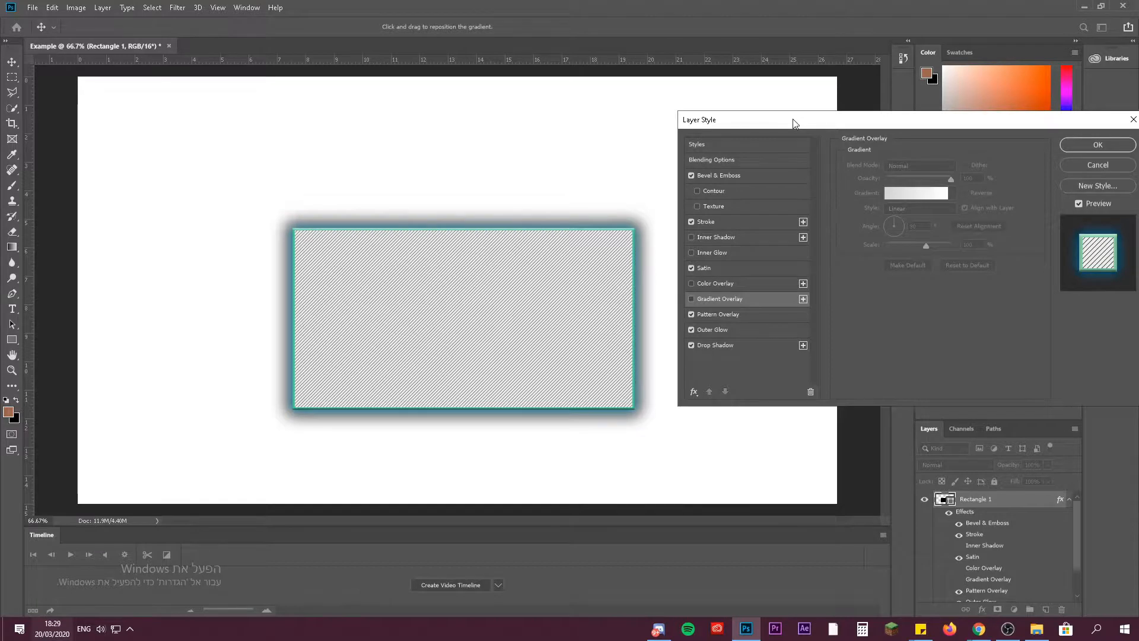
Apply the layer effects to the rectangle, then reopen its Blending Options and confirm them without changes
left_click_drag(795, 123, 816, 139)
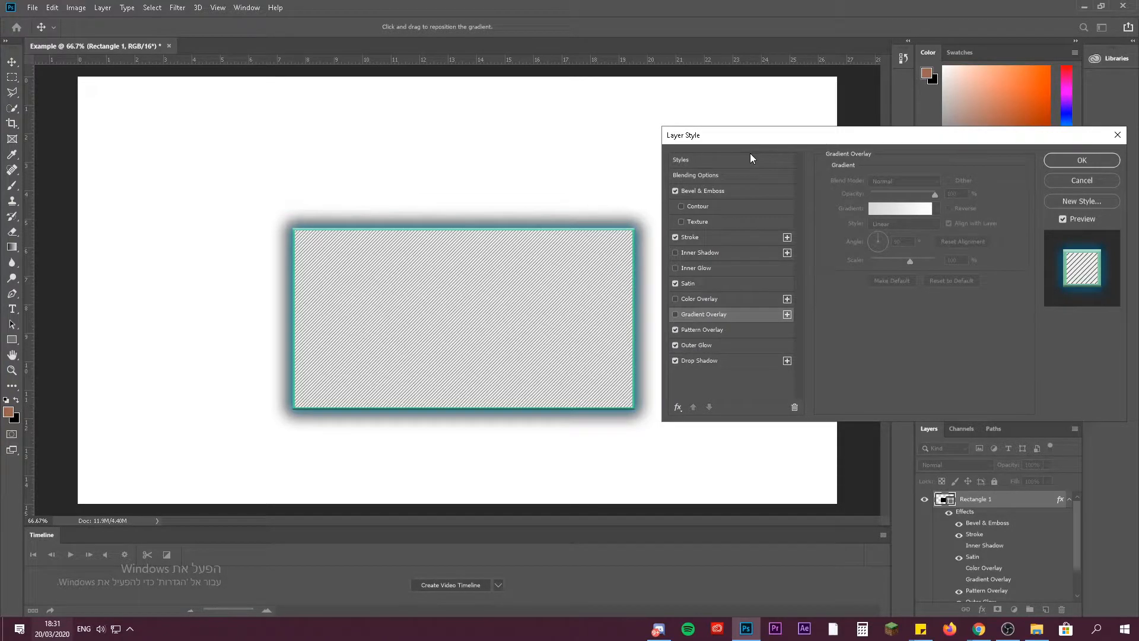
left_click(1068, 161)
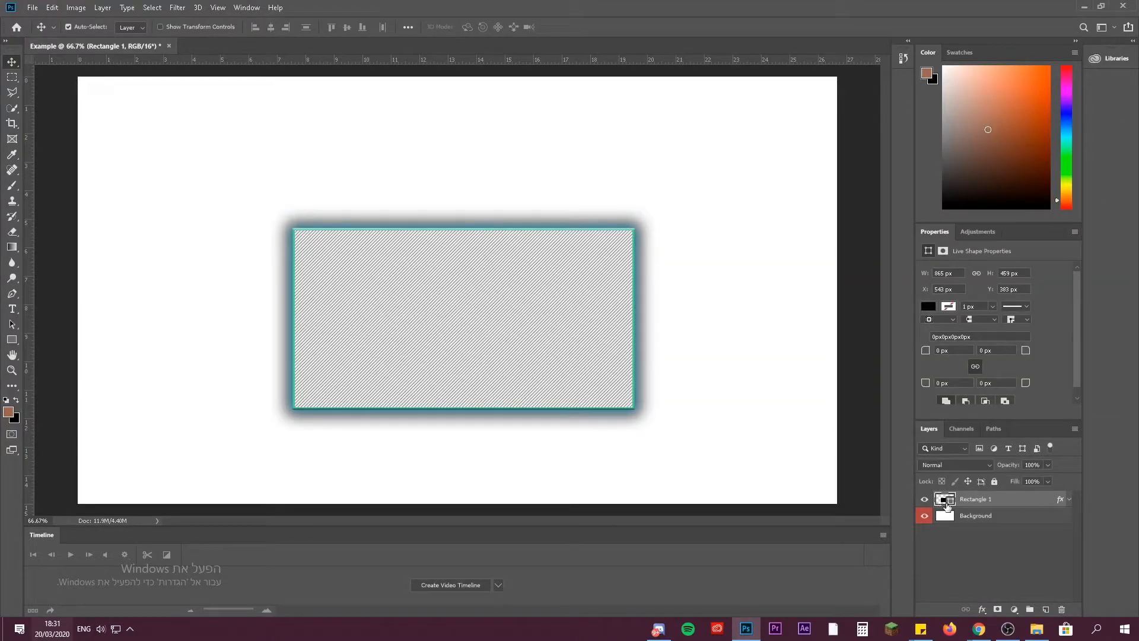
right_click(1016, 501)
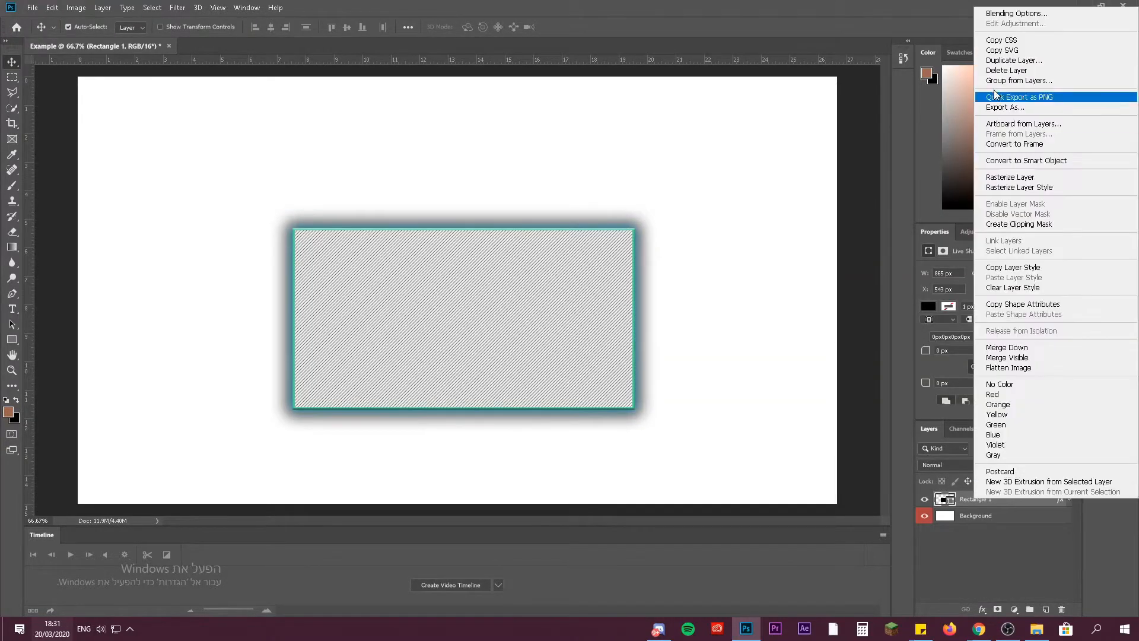
left_click(1012, 14)
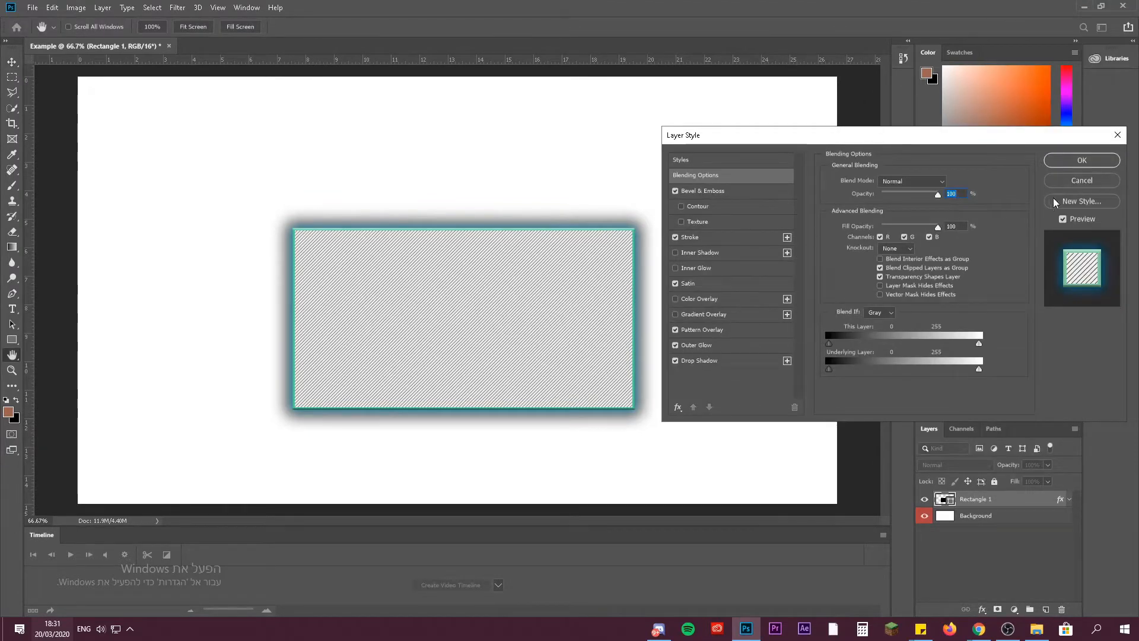
left_click(1062, 163)
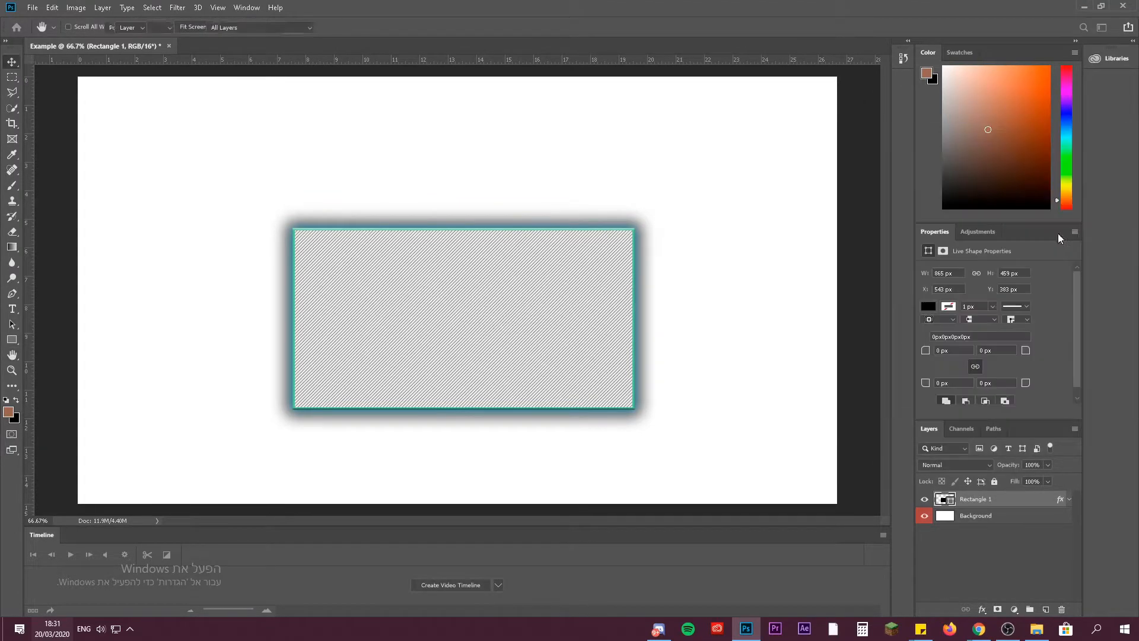
Try 50% general opacity on the rectangle layer in its Blending Options and undo the change
left_click(982, 610)
left_click(1001, 497)
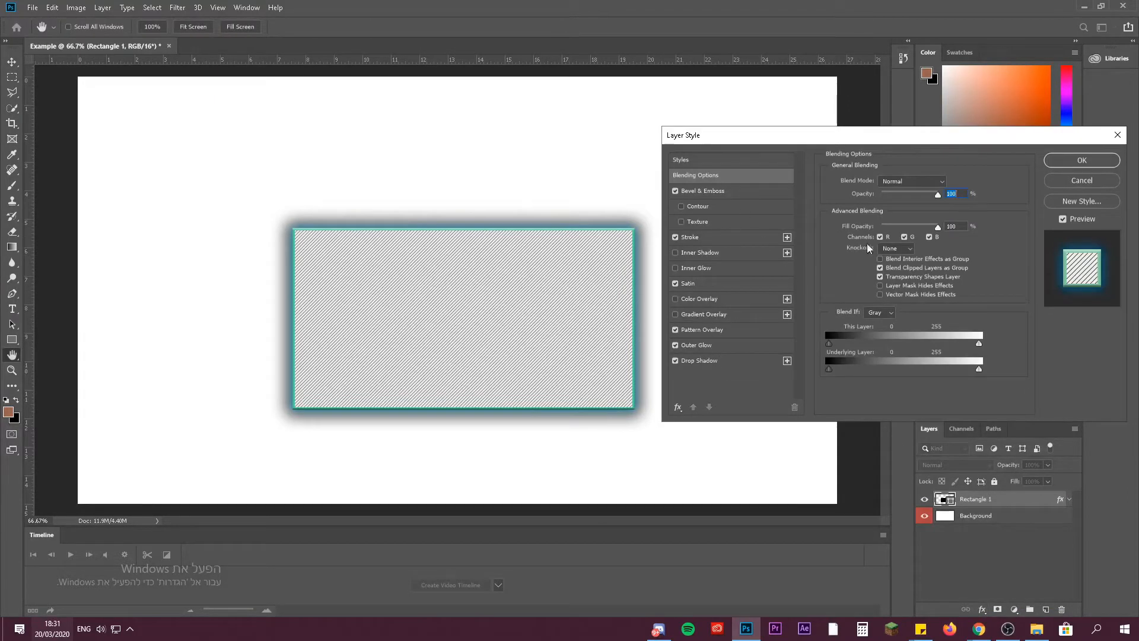
type("50")
key("Return")
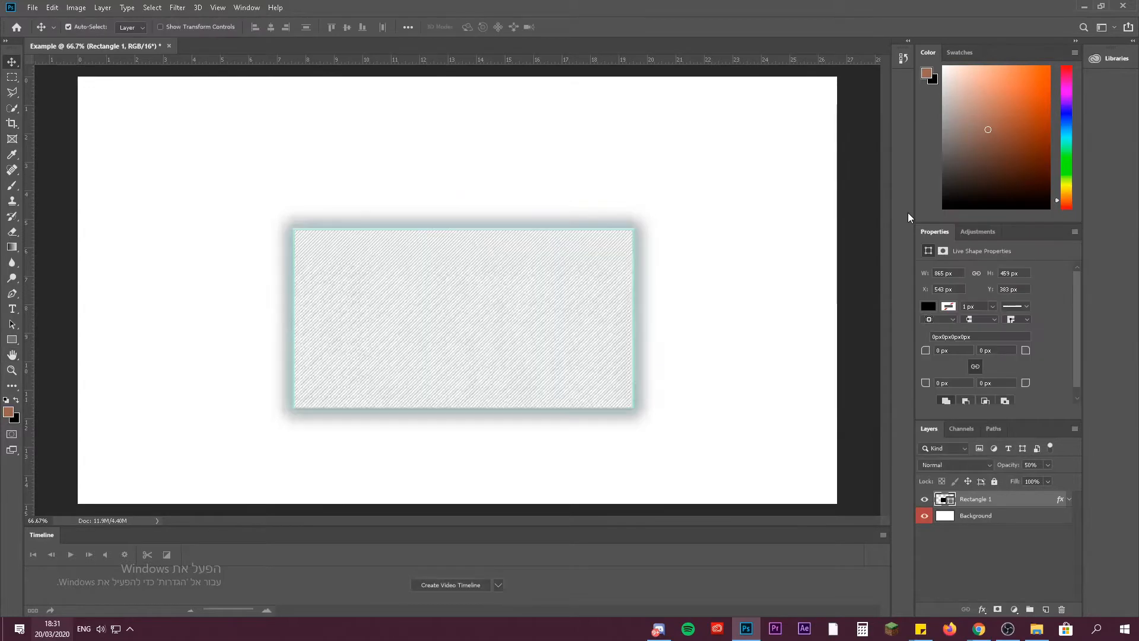
key("ctrl+z")
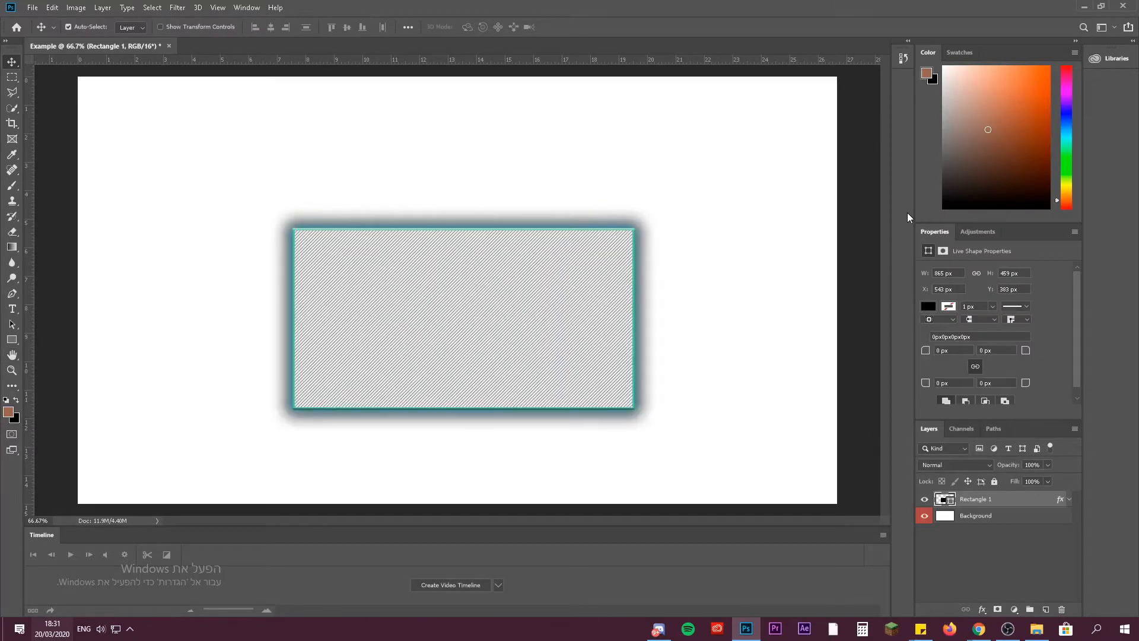